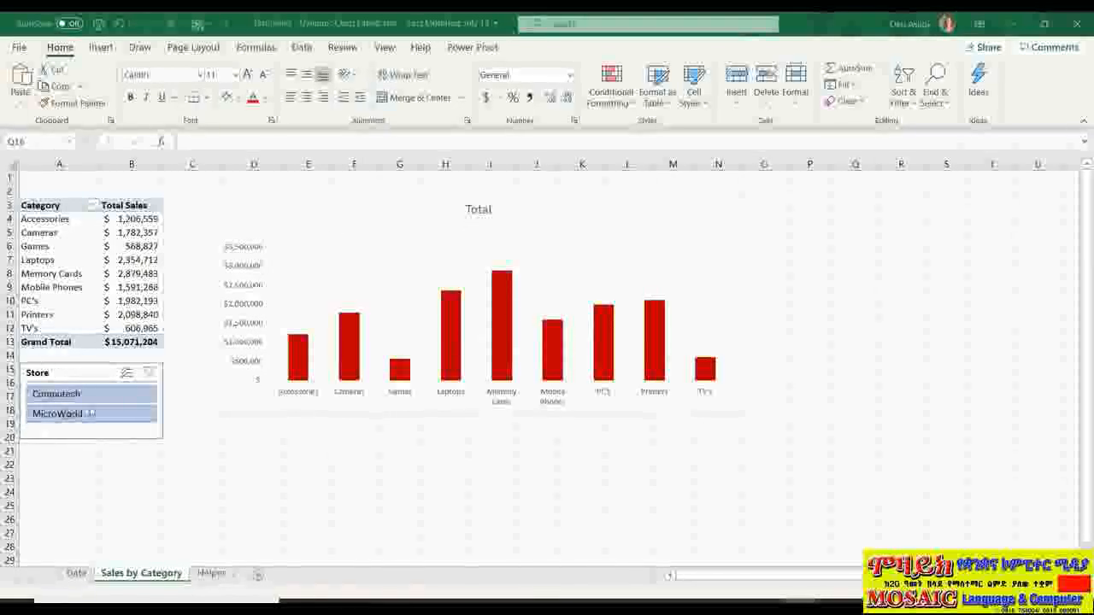
- Filter the sales chart by Computech and by MicroWorld with the Store slicer, clearing the filter after each comparison
left_click(76, 393)
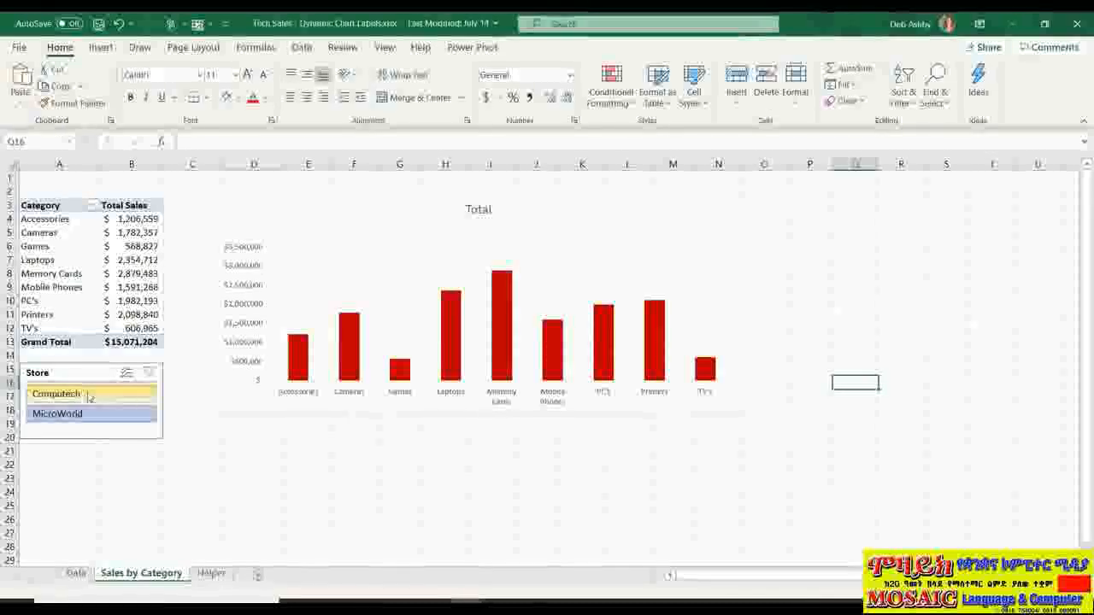
left_click(89, 395)
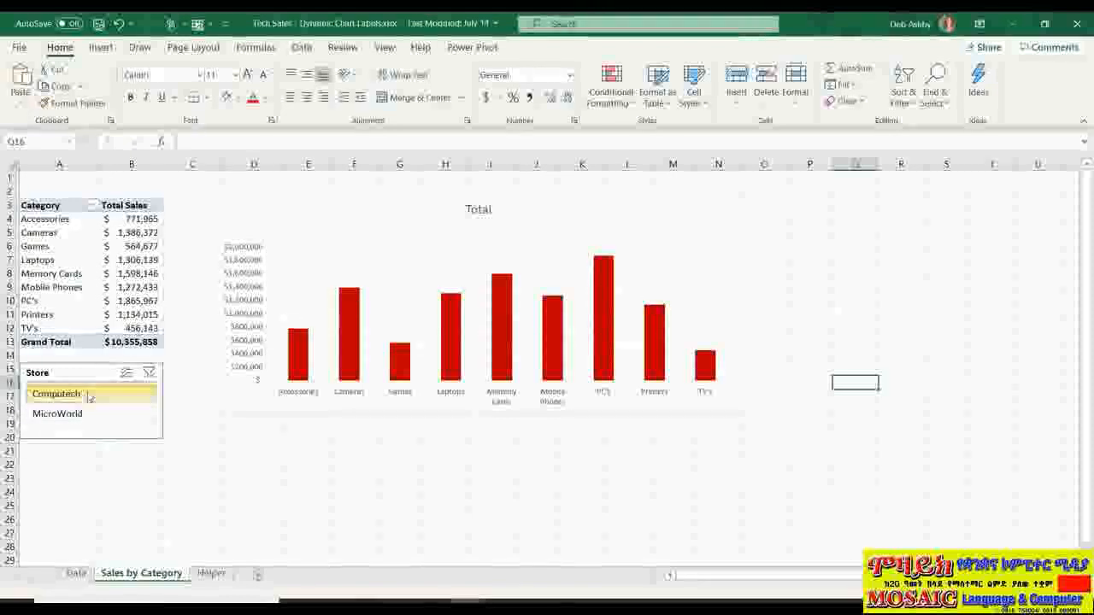
left_click(75, 414)
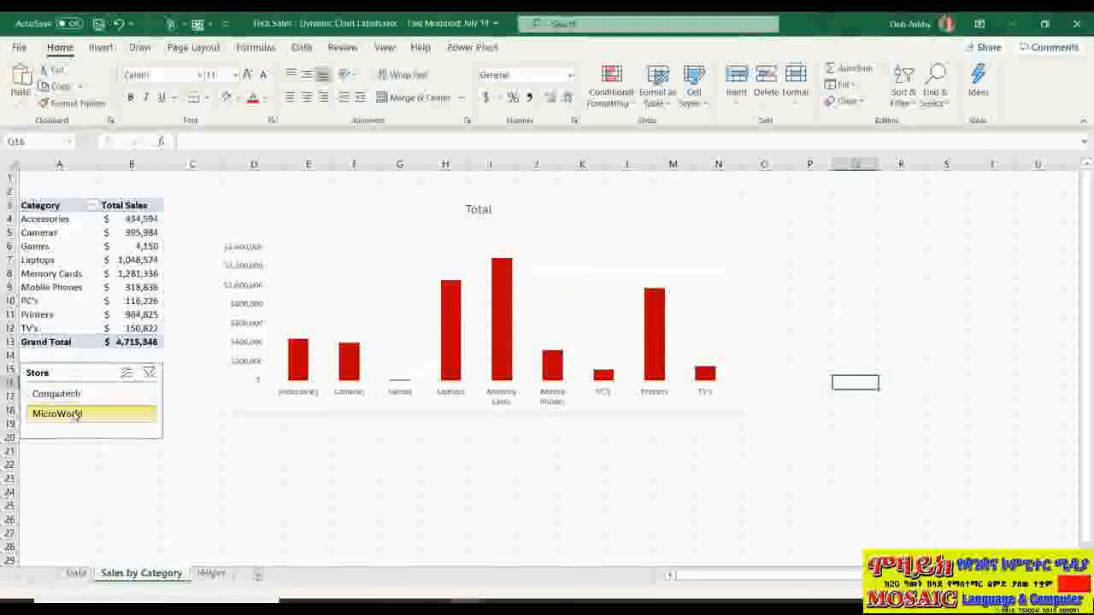
left_click(128, 372)
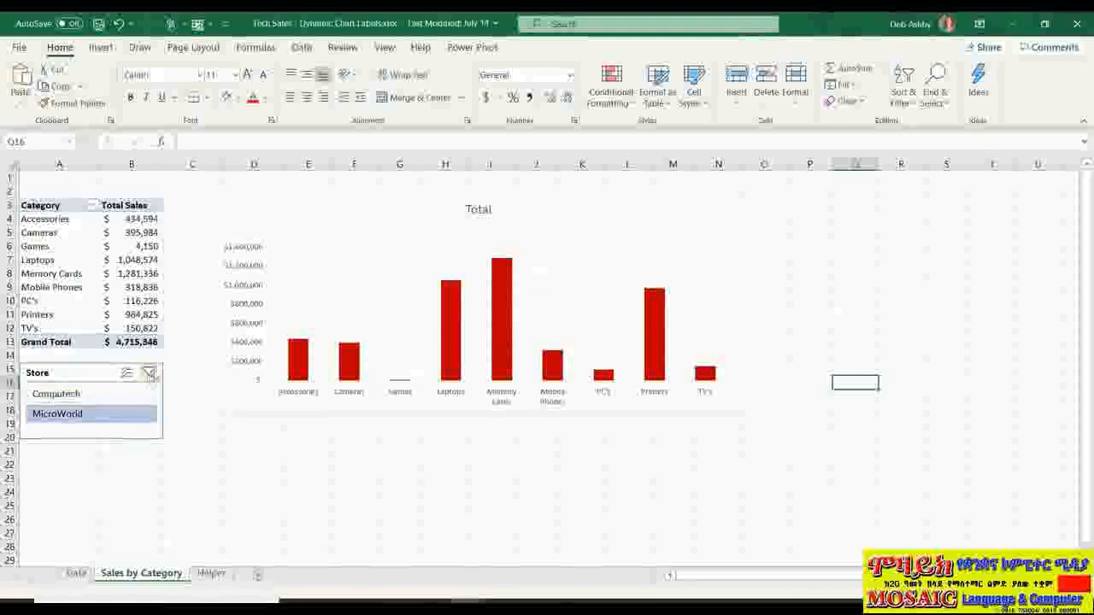
left_click(83, 394)
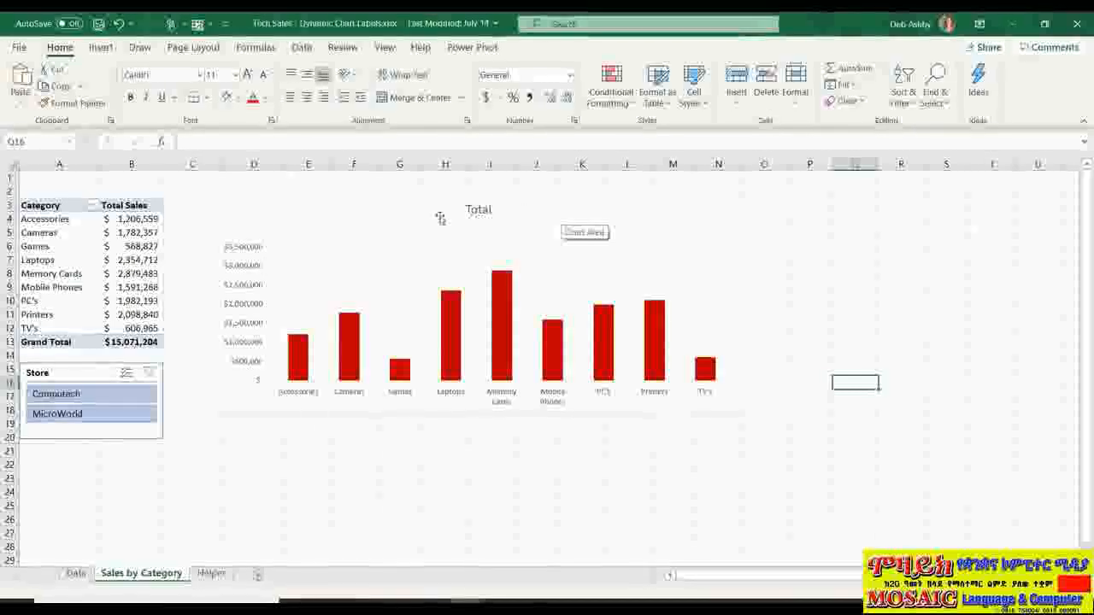
left_click(94, 396)
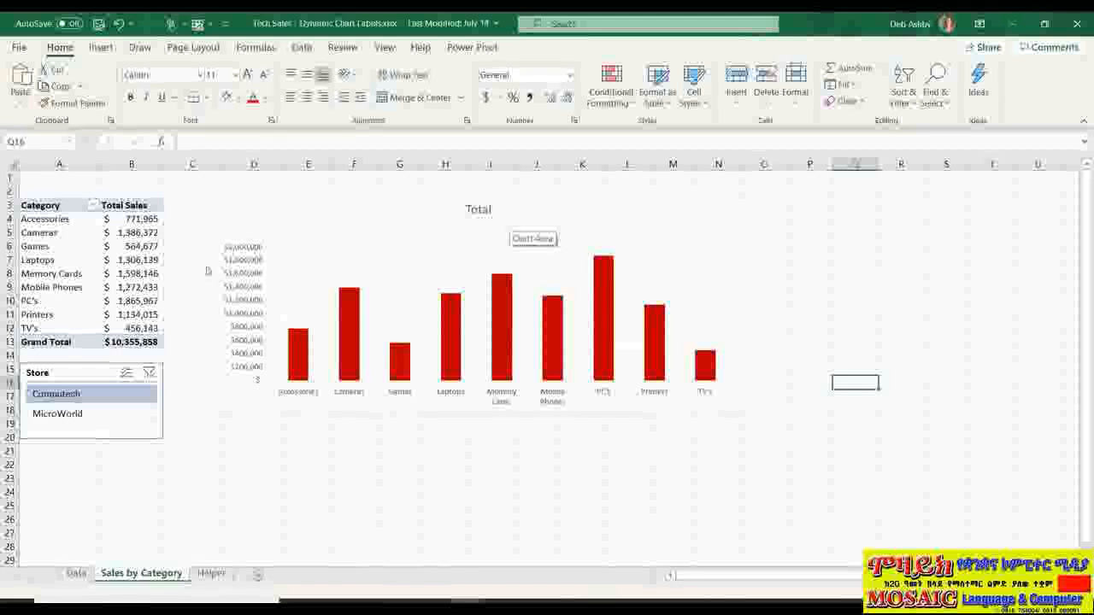
left_click(86, 416)
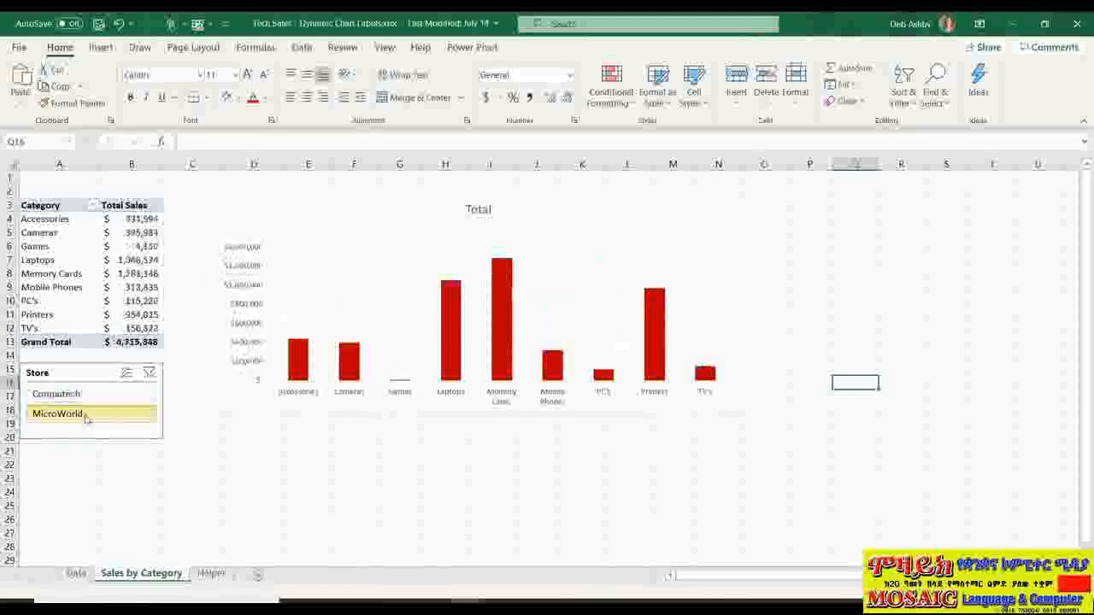
left_click(149, 373)
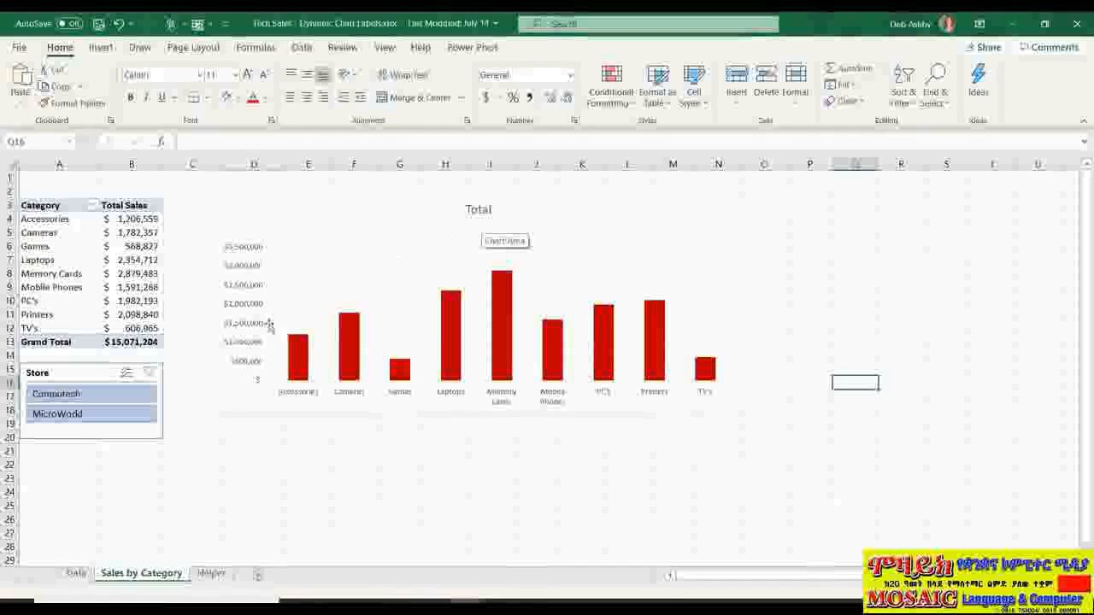
- Copy the Store slicer from the Sales by Category sheet to the Helper sheet and place it under the Slicer heading
left_click(211, 573)
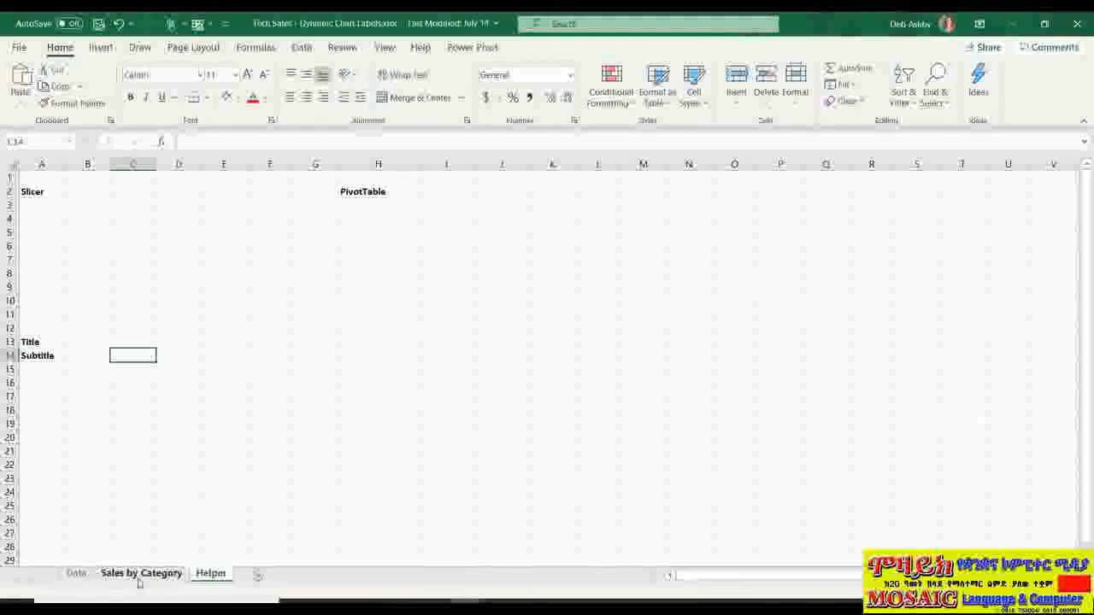
left_click(139, 574)
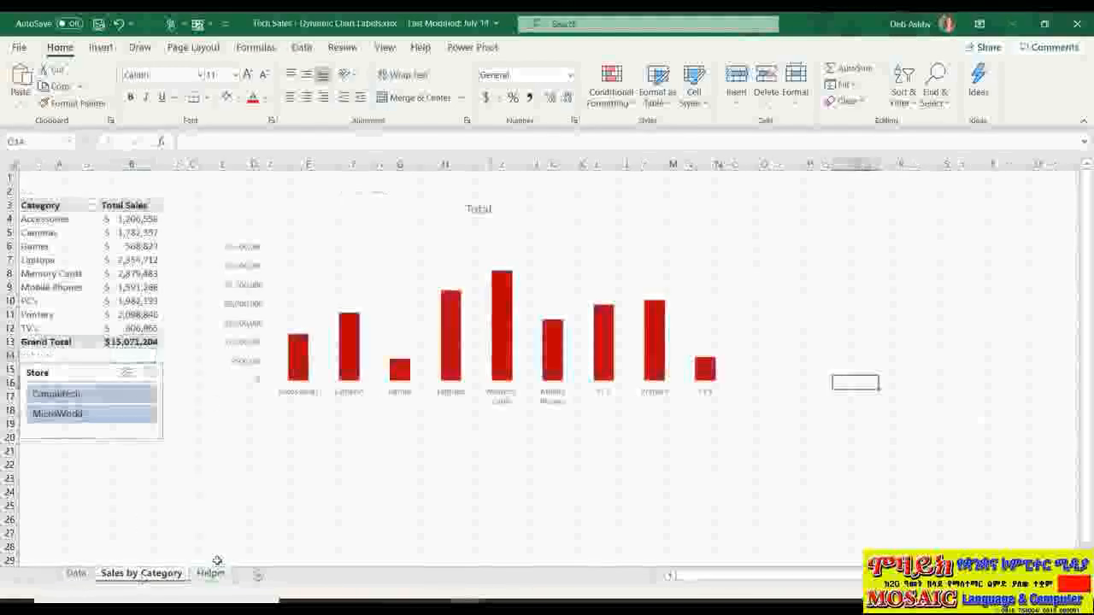
left_click(80, 375)
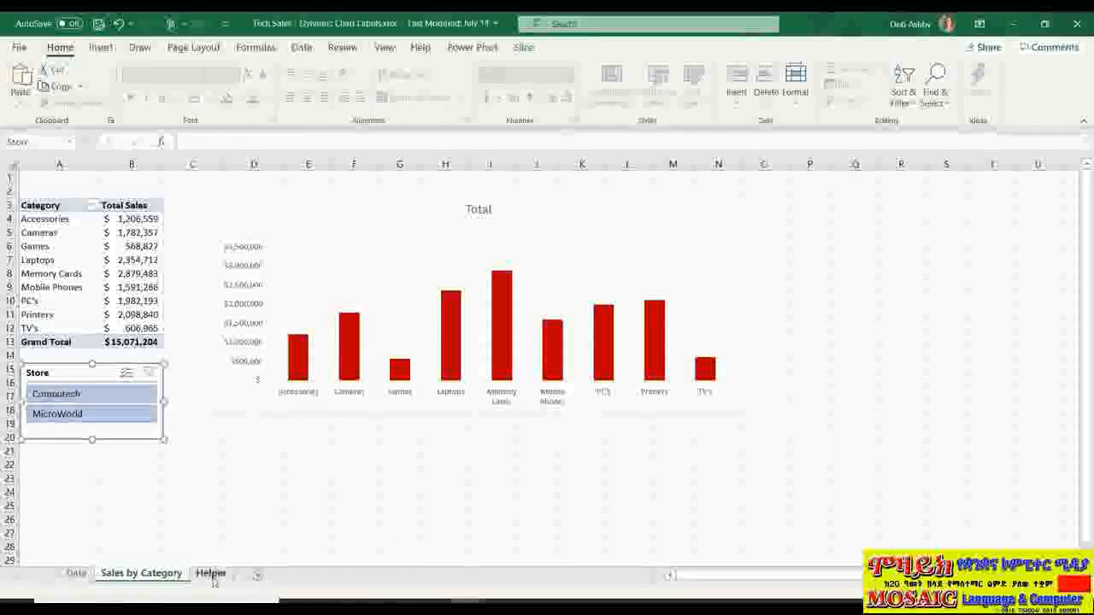
left_click(211, 574)
key("ctrl+v")
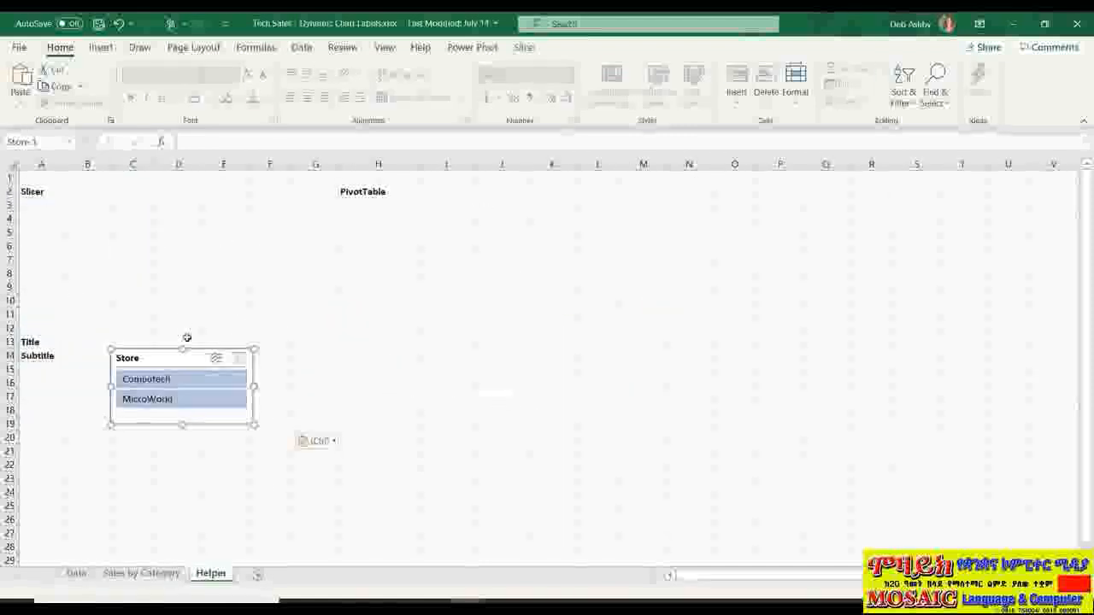
left_click_drag(185, 363, 97, 221)
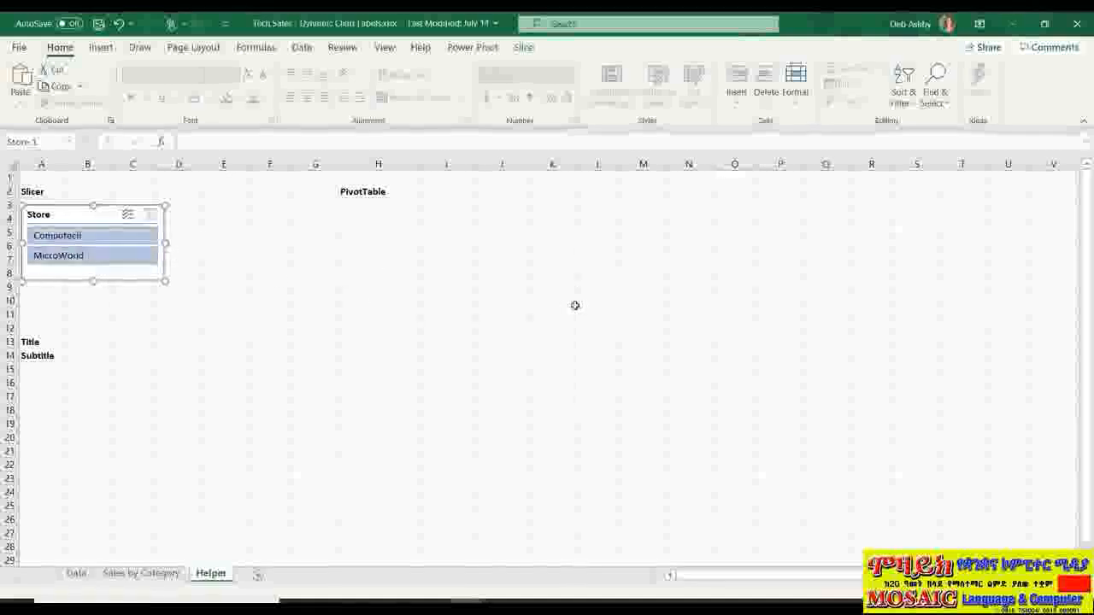
- Create a PivotTable from the Tech_Sales table on the Data sheet, placing it in cell H4 of the existing Helper worksheet
left_click(374, 221)
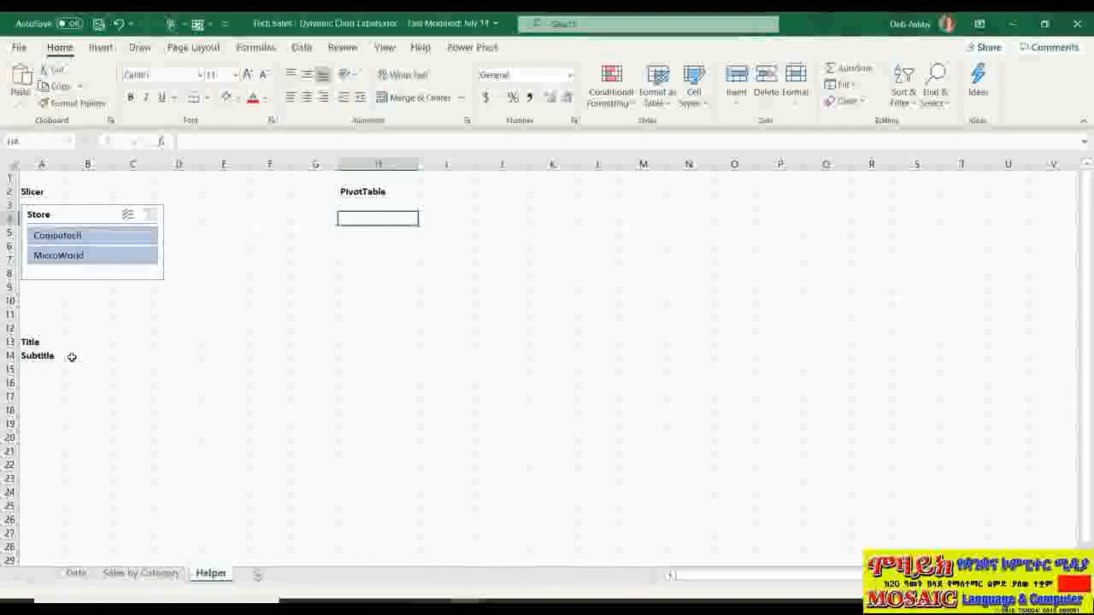
left_click(76, 573)
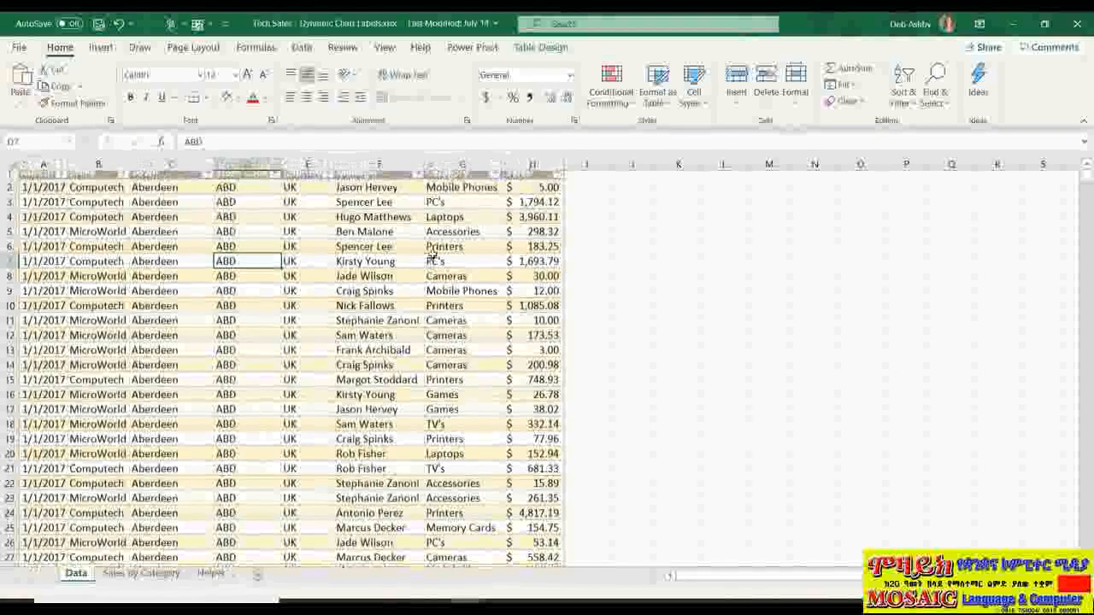
scroll(434, 254, "up", 1)
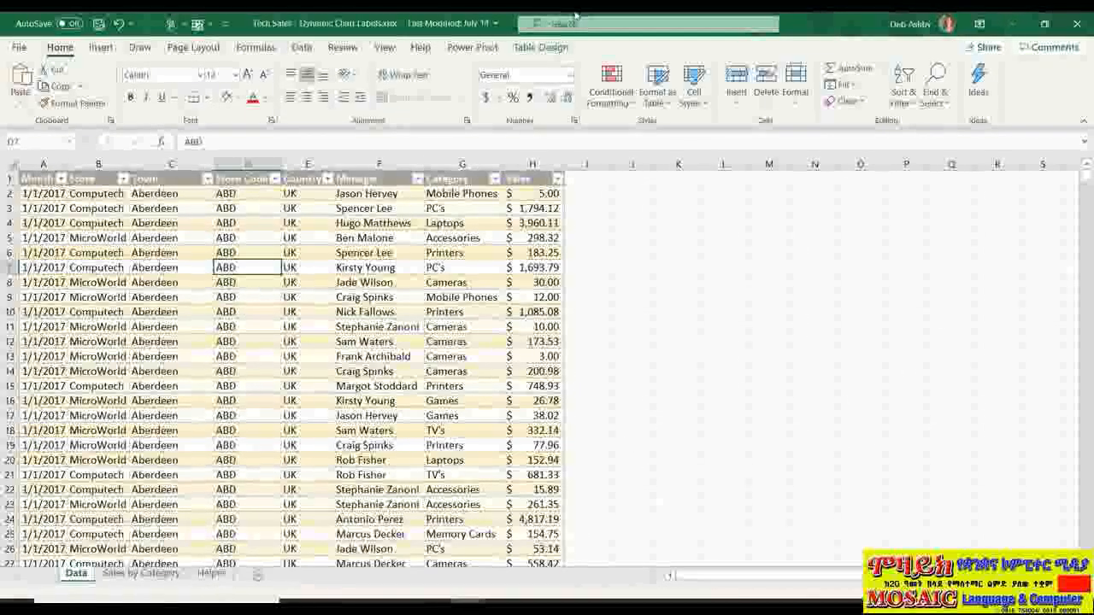
left_click(540, 47)
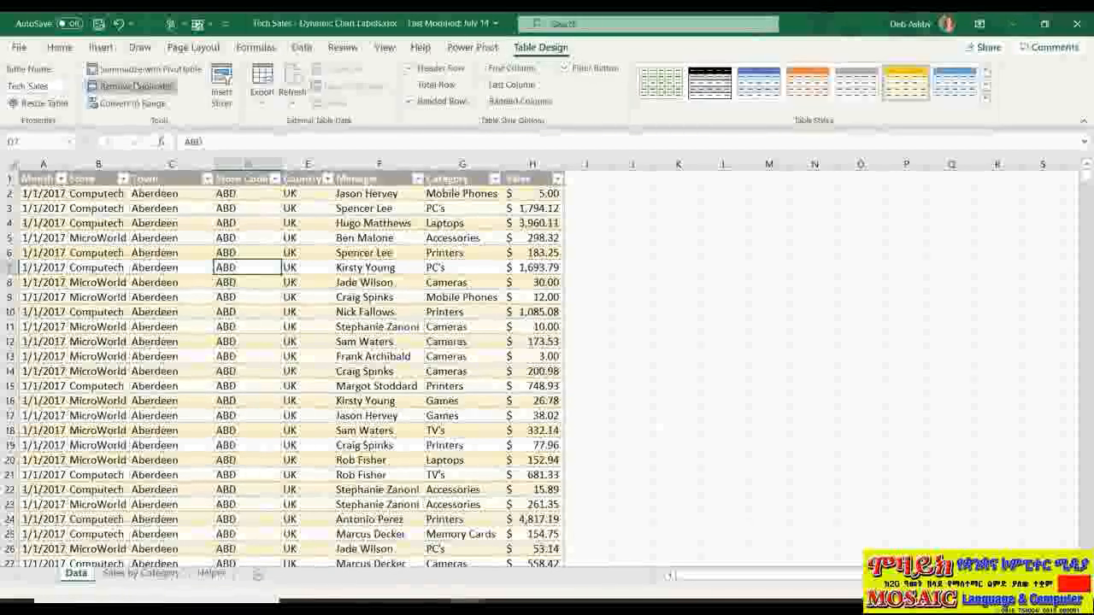
left_click(143, 68)
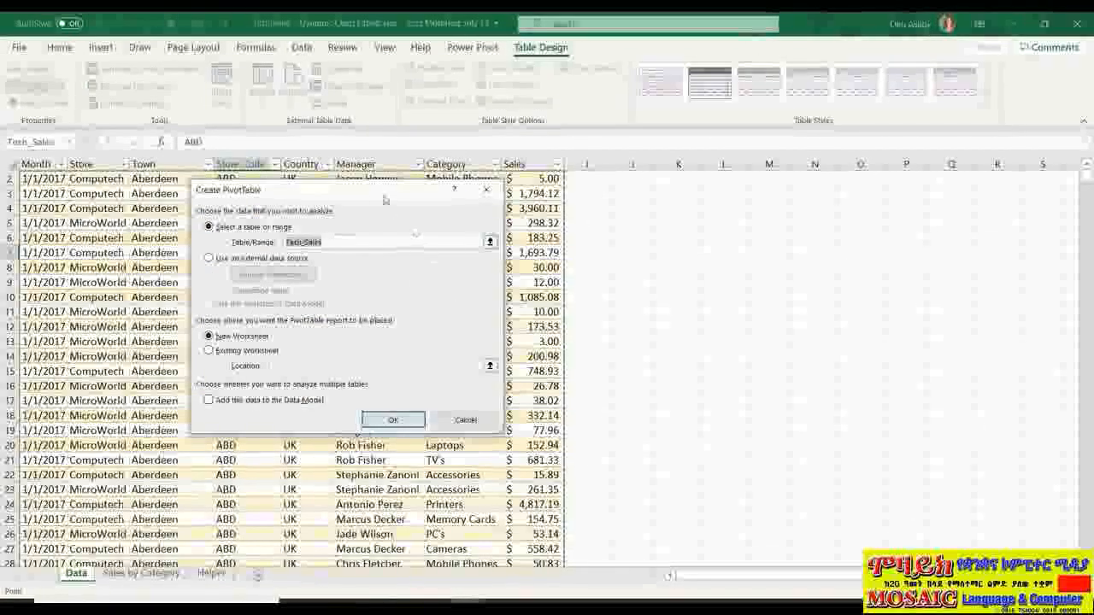
left_click_drag(385, 199, 574, 189)
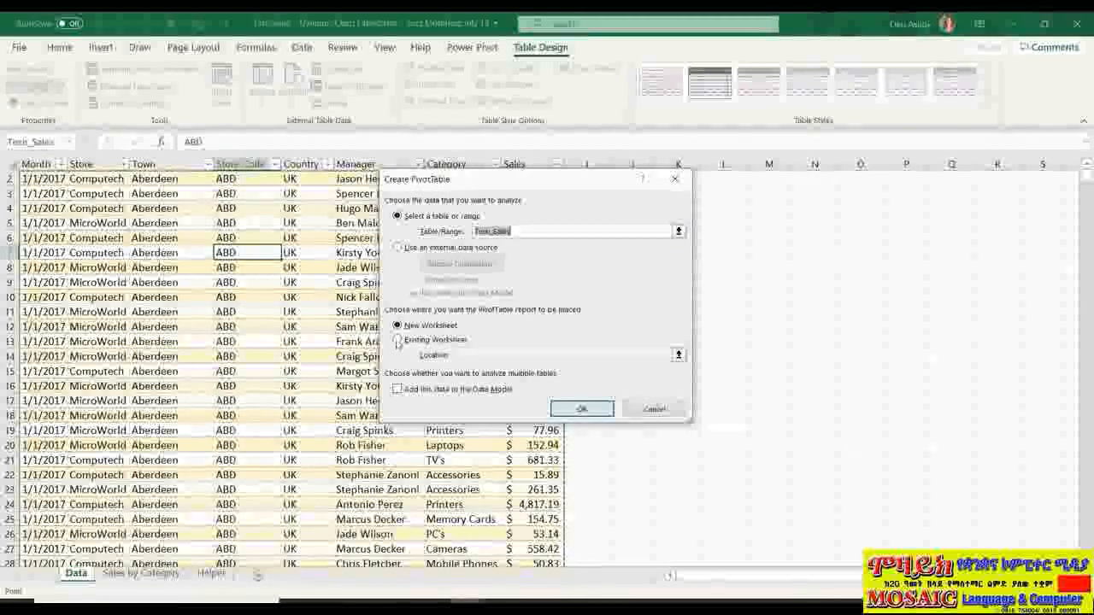
left_click(398, 341)
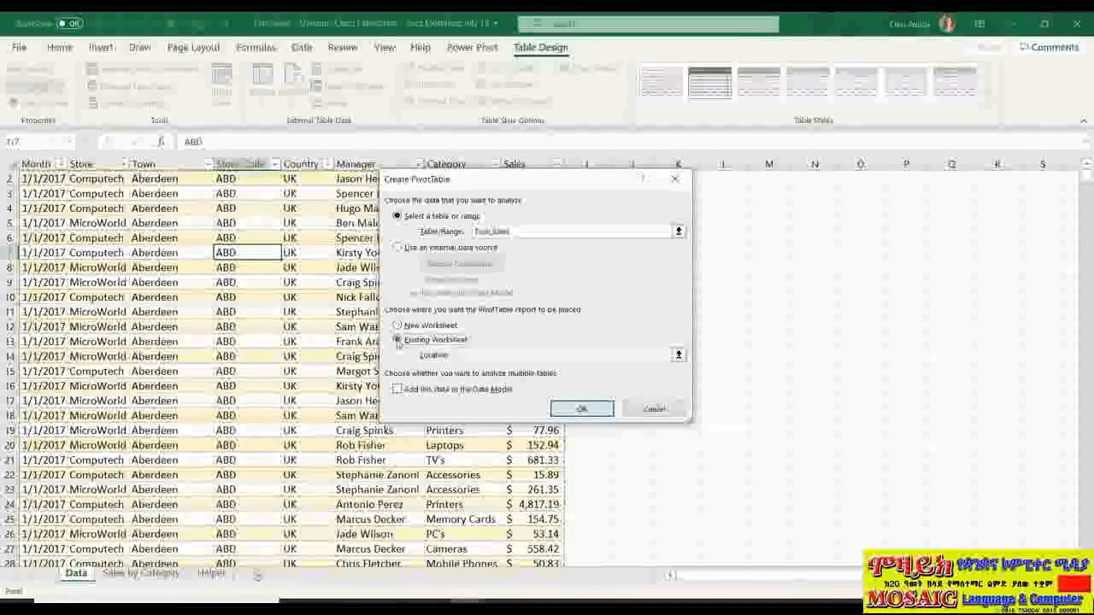
left_click(679, 356)
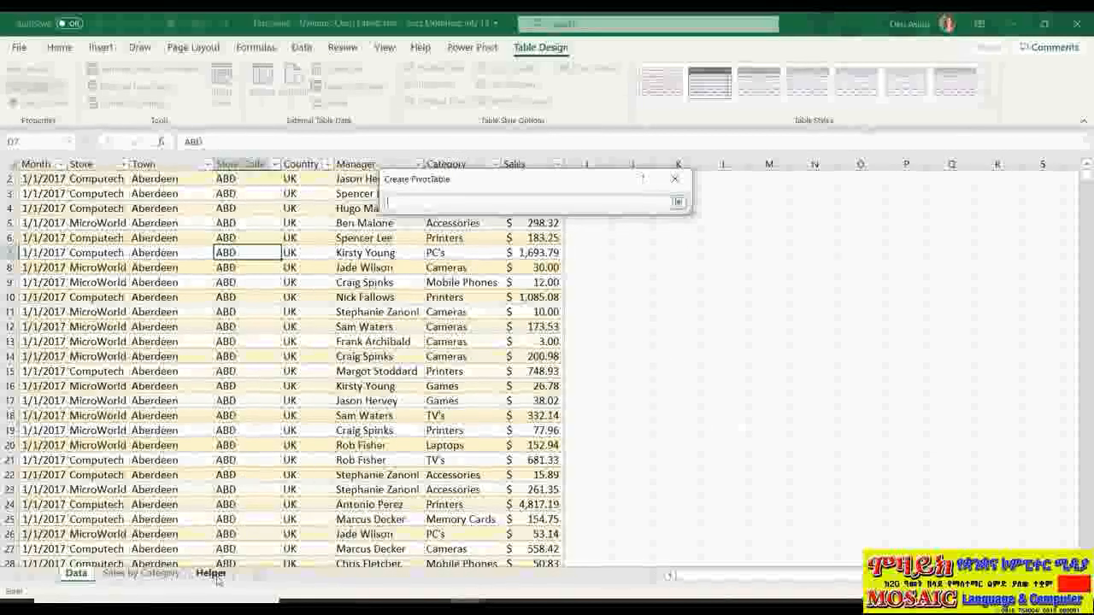
left_click(211, 573)
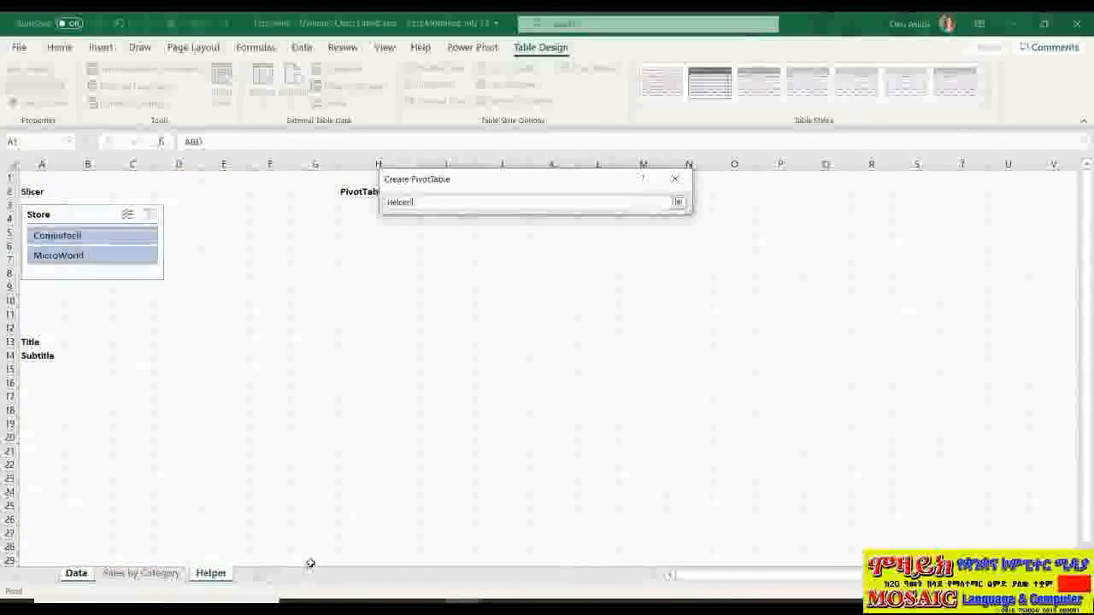
left_click(358, 218)
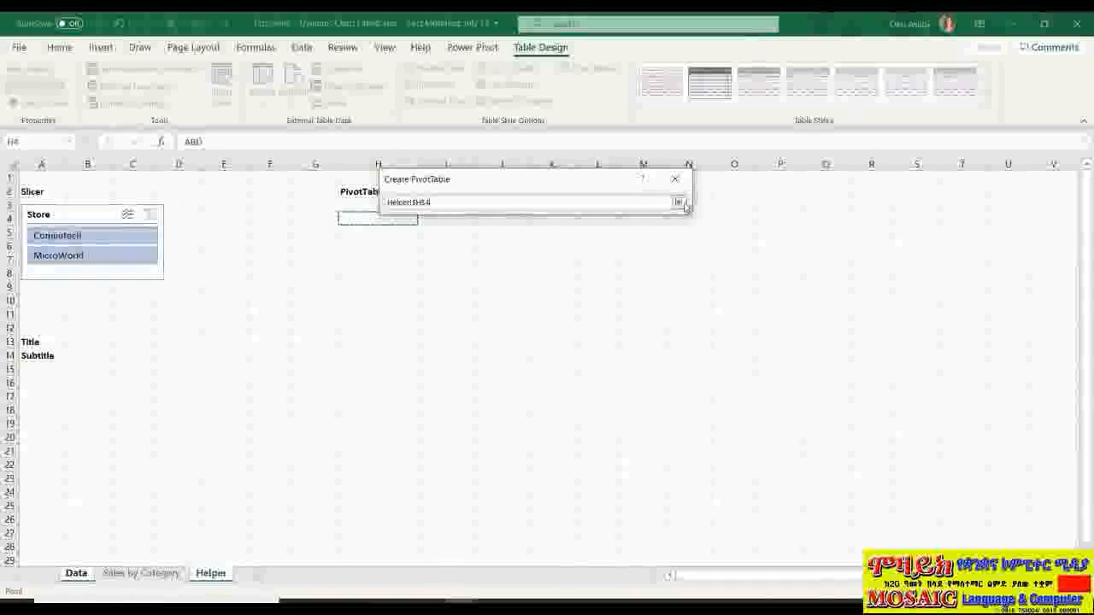
left_click(680, 204)
left_click(580, 409)
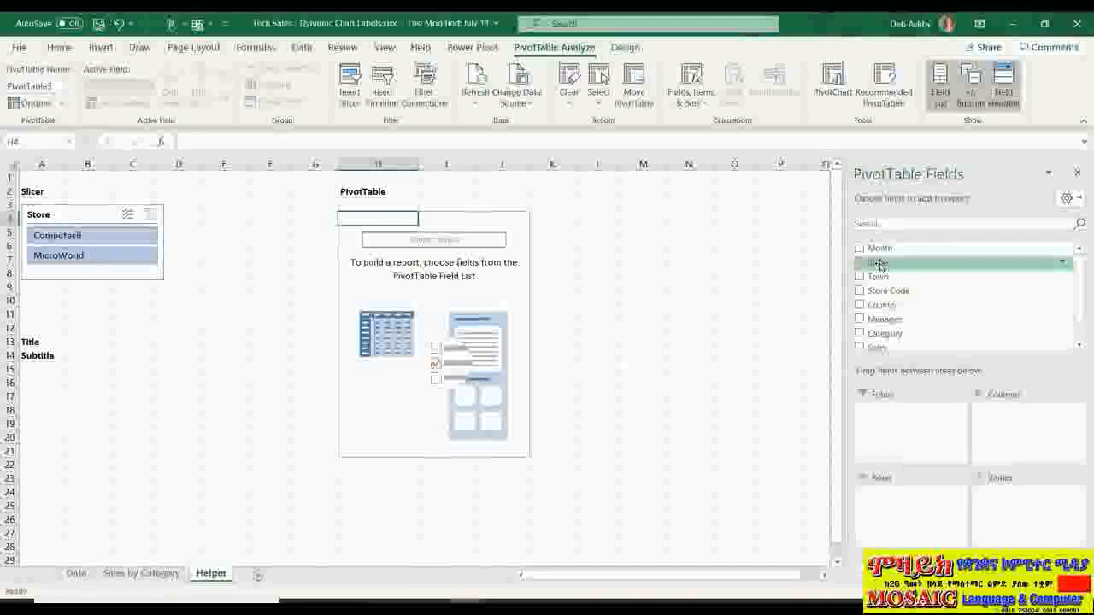
- Add the Store field to the new PivotTable's columns and turn off its grand totals
left_click_drag(880, 266, 1008, 438)
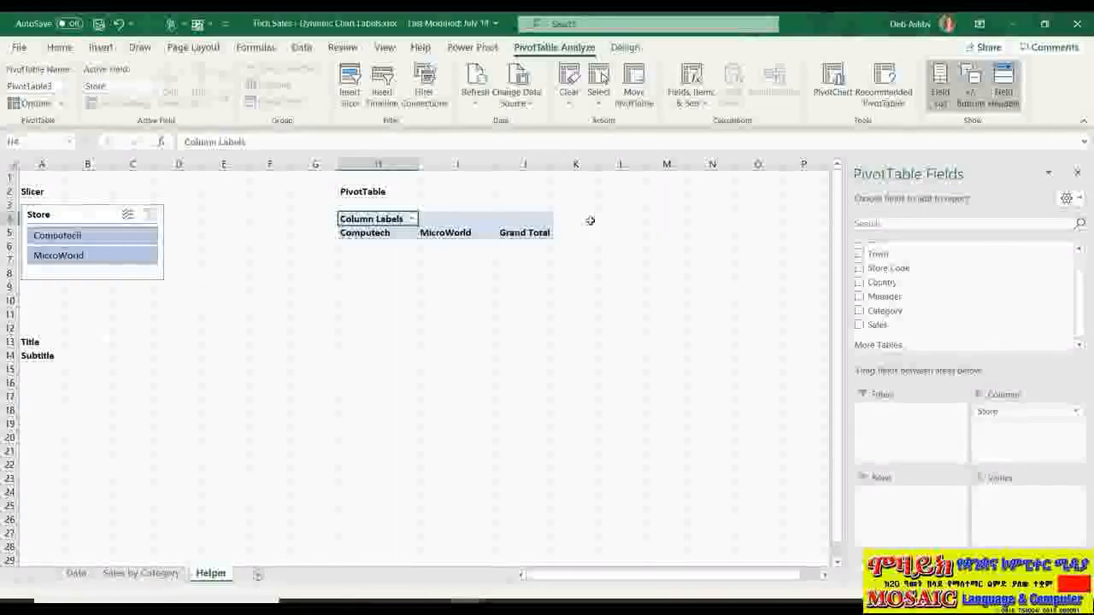
left_click(470, 234)
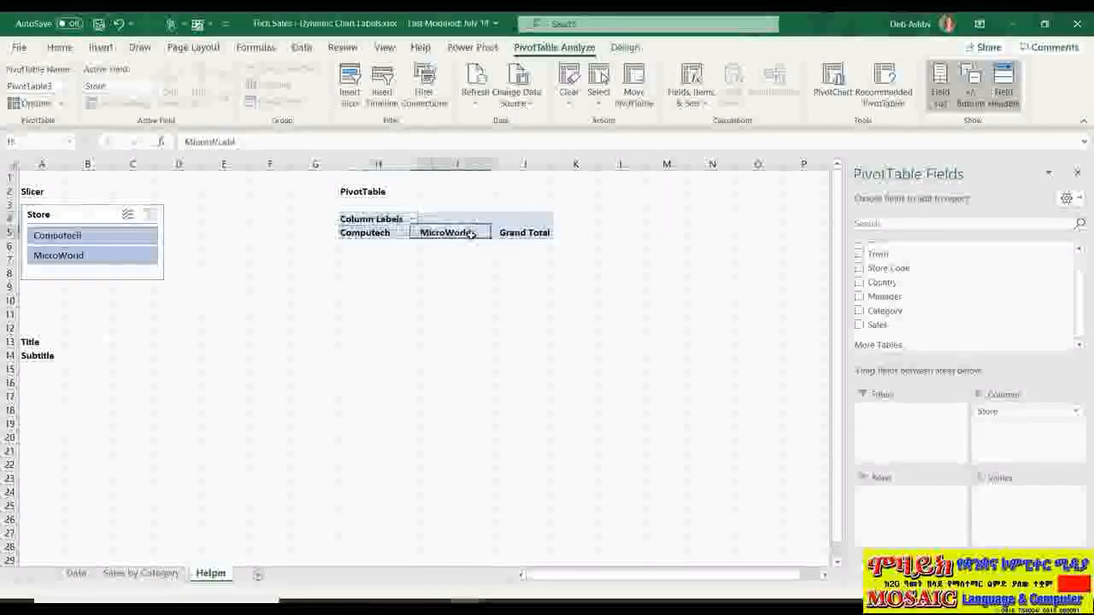
left_click(615, 47)
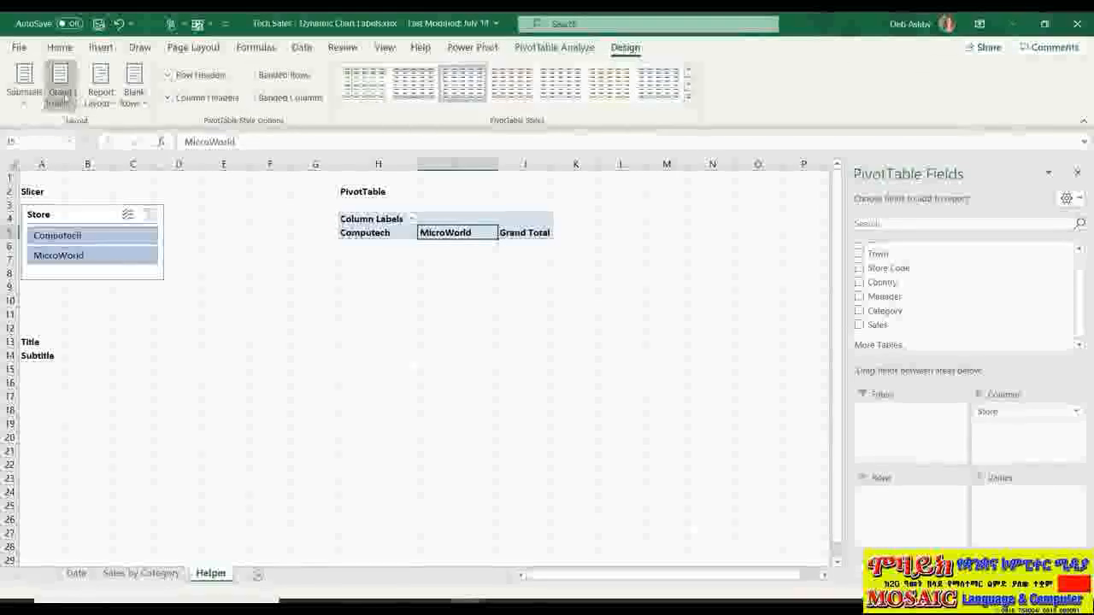
left_click(59, 86)
left_click(86, 135)
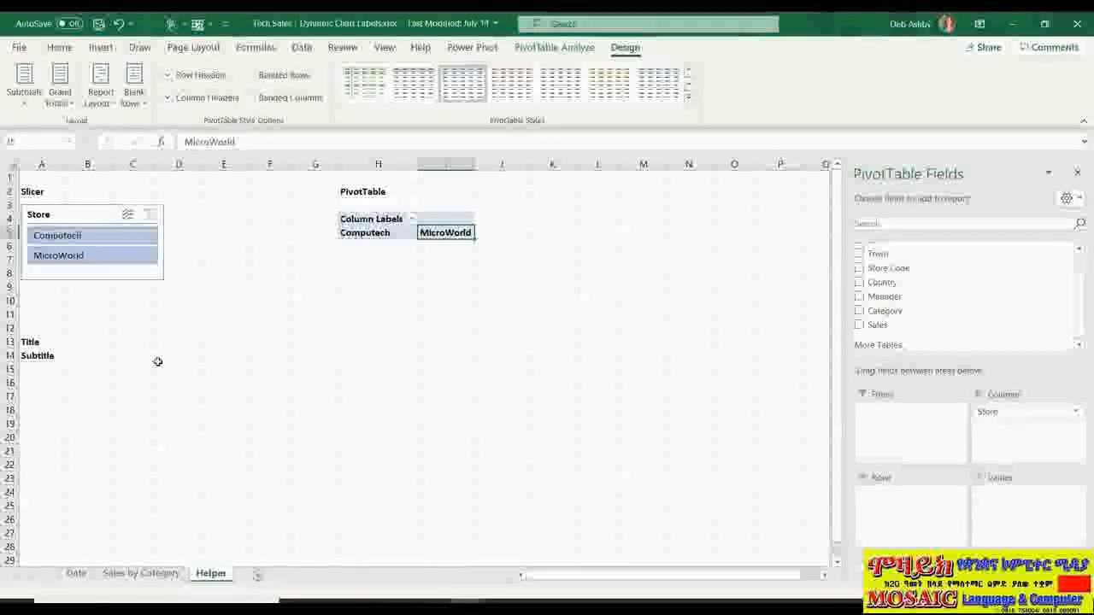
- Enter the title text "Sales by Store" in cell B13 of the Helper sheet
left_click(88, 341)
type("Sa")
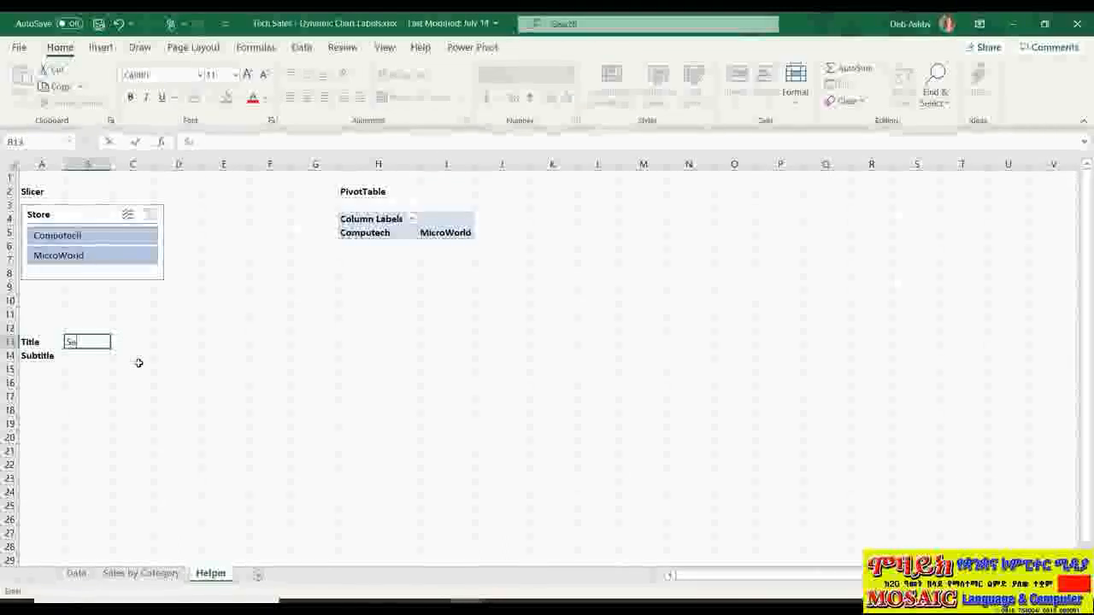
type("les by S")
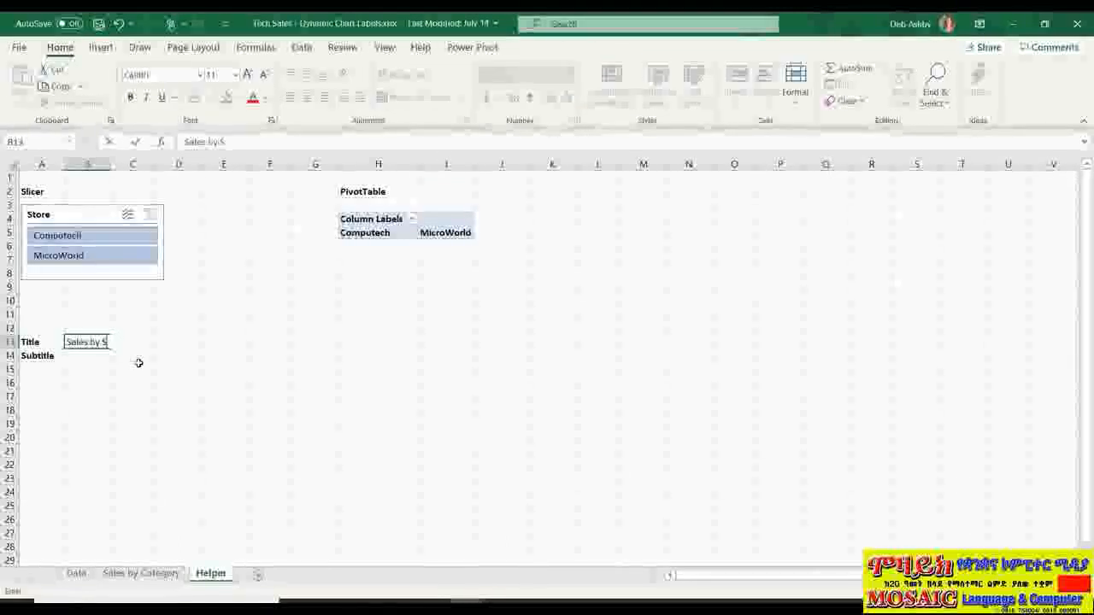
type("tore")
- Enter the subtitle formula =TEXTJOIN(", ",TRUE,5:5) in cell B14 of the Helper sheet
left_click(97, 356)
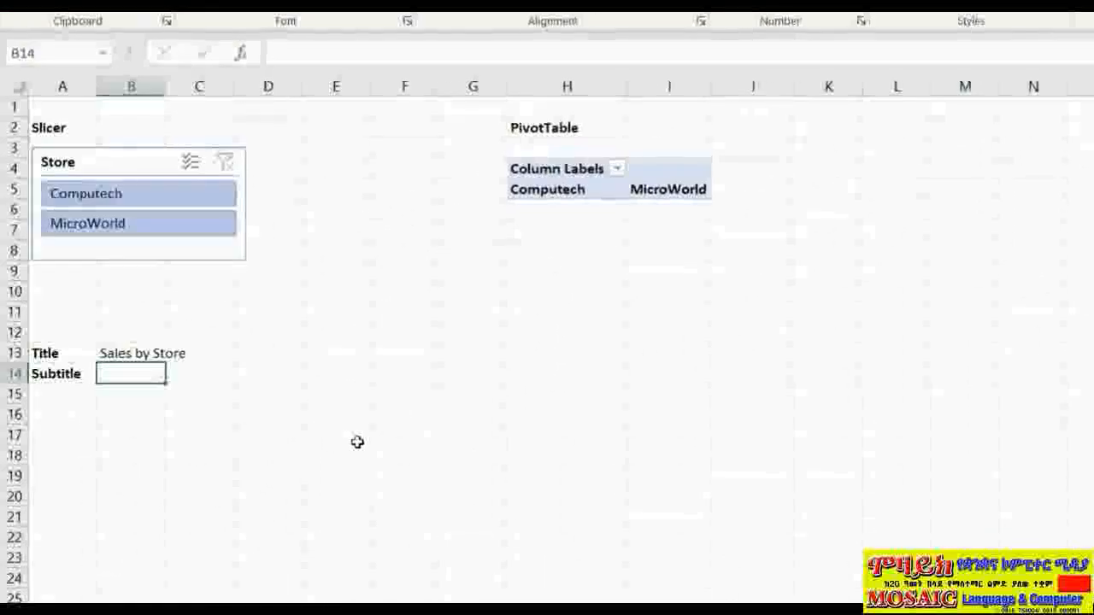
type("=TEXTJOIN")
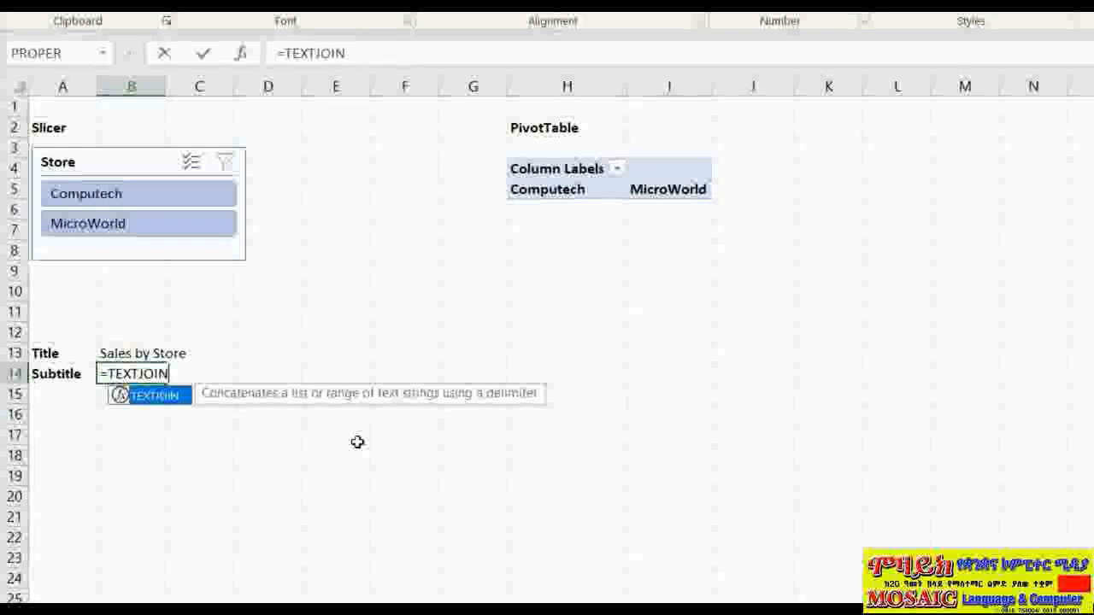
type("(\",")
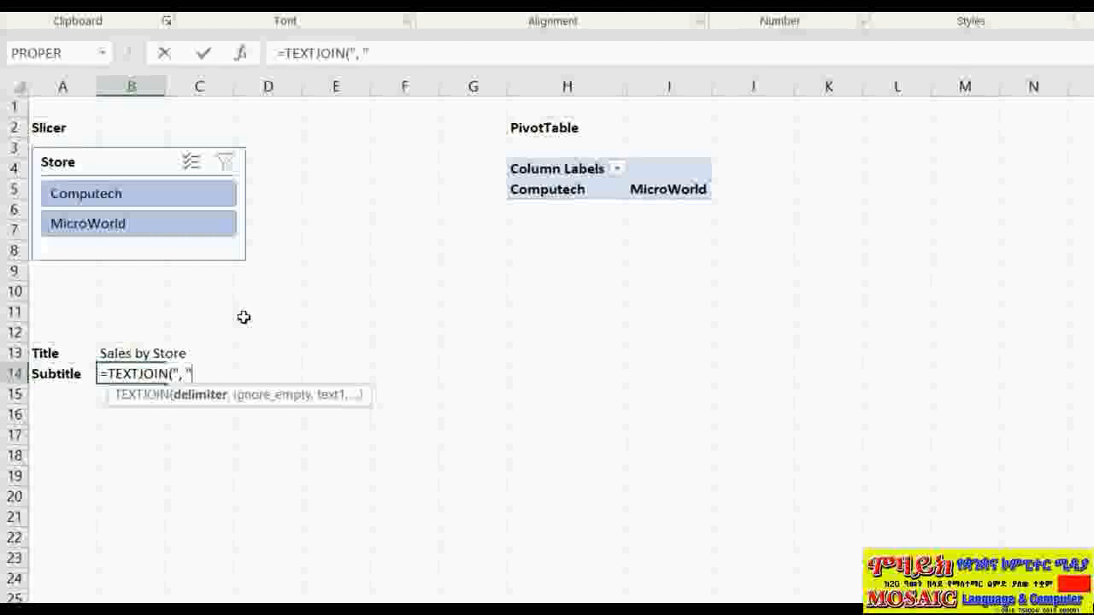
type(",")
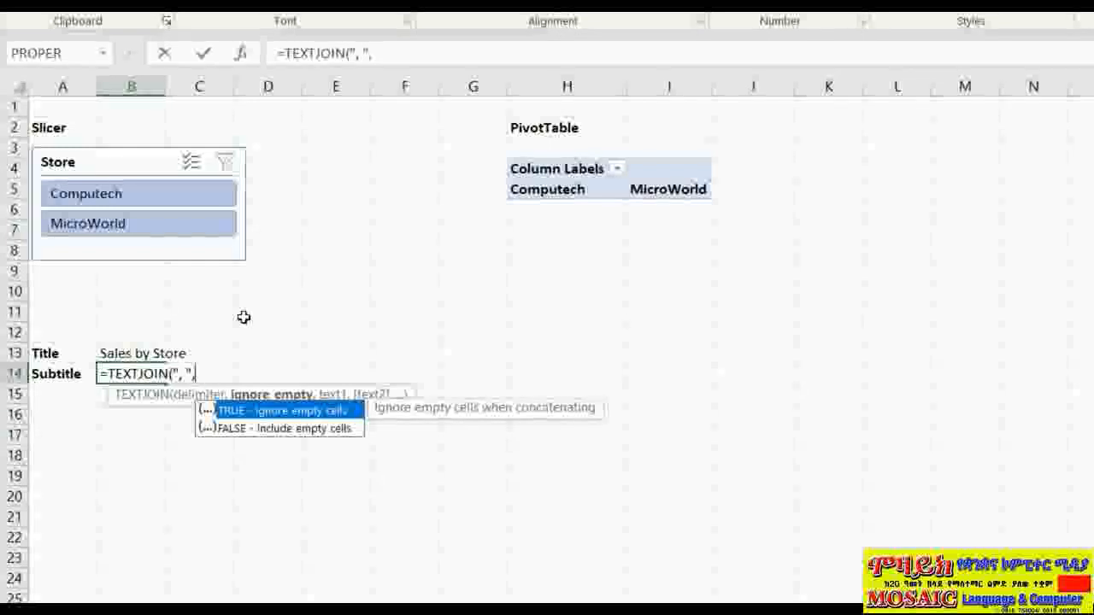
type("TRUE")
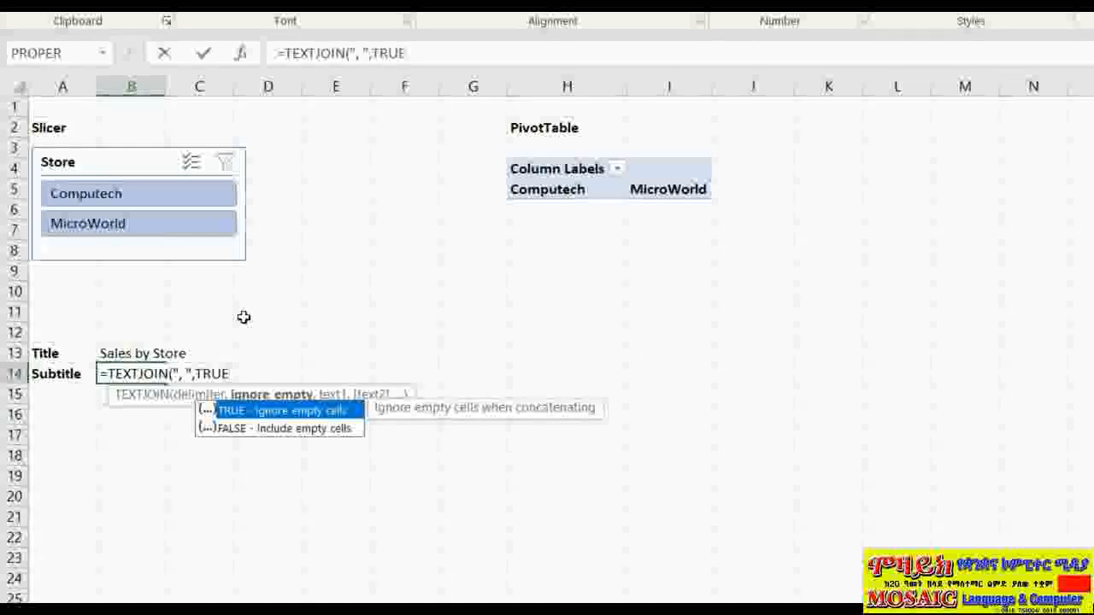
type(",")
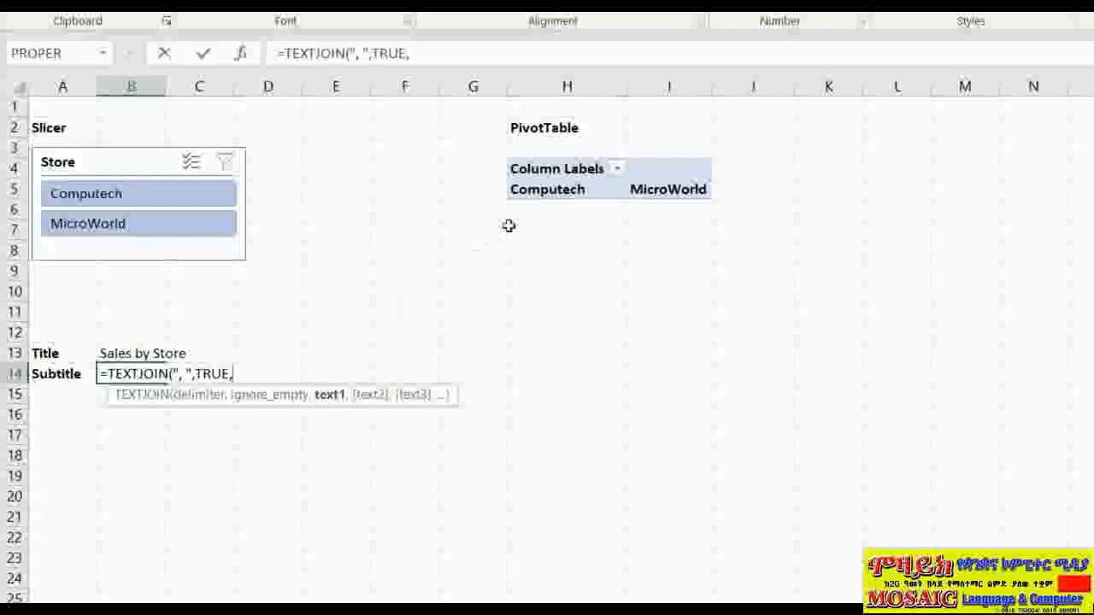
left_click(13, 189)
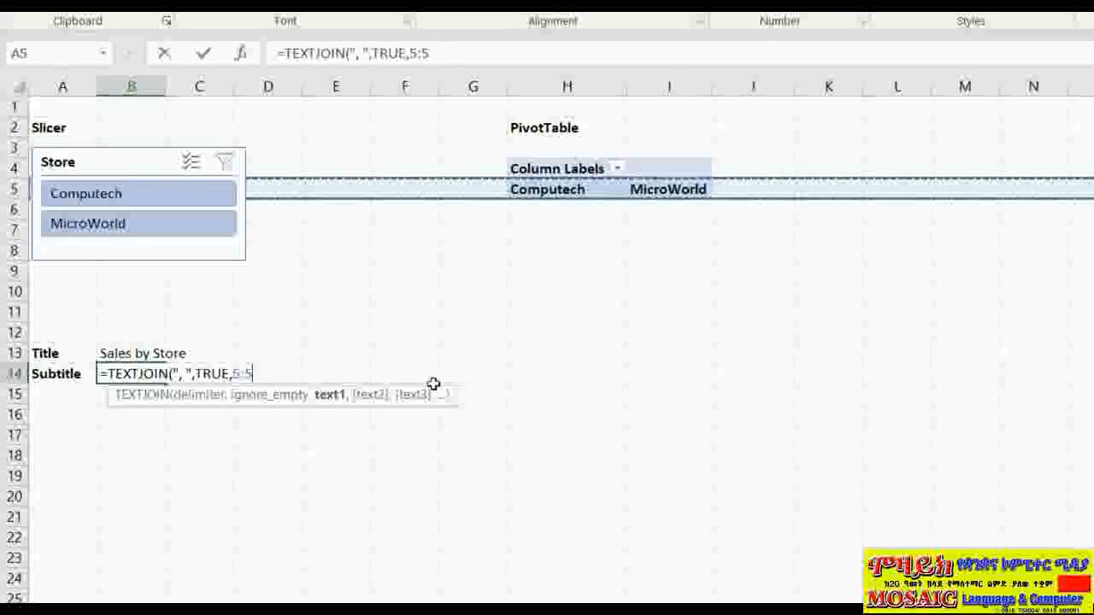
type(")")
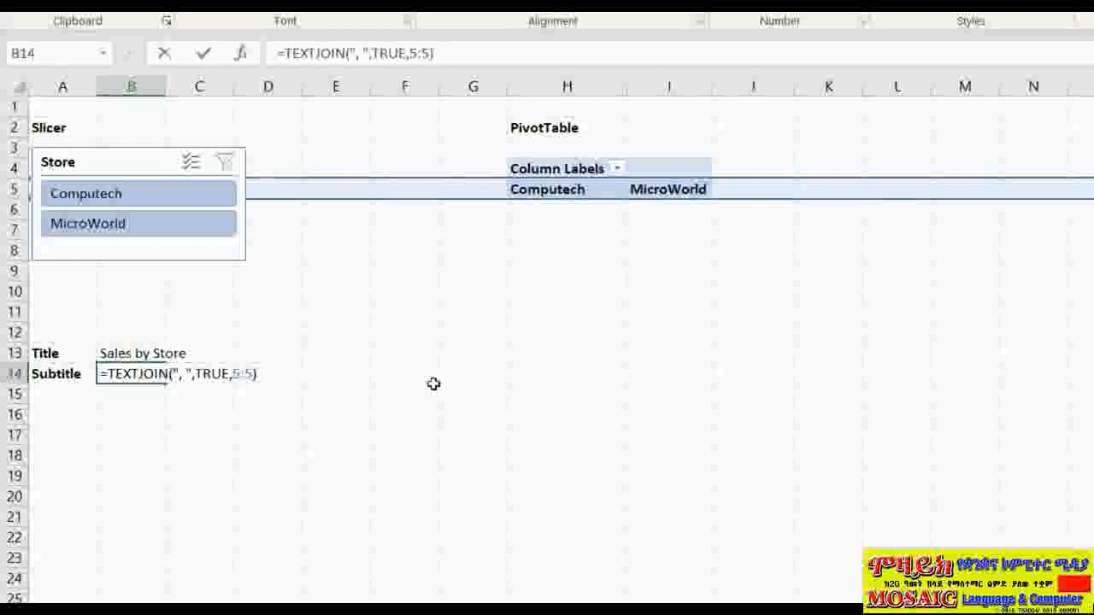
key("Return")
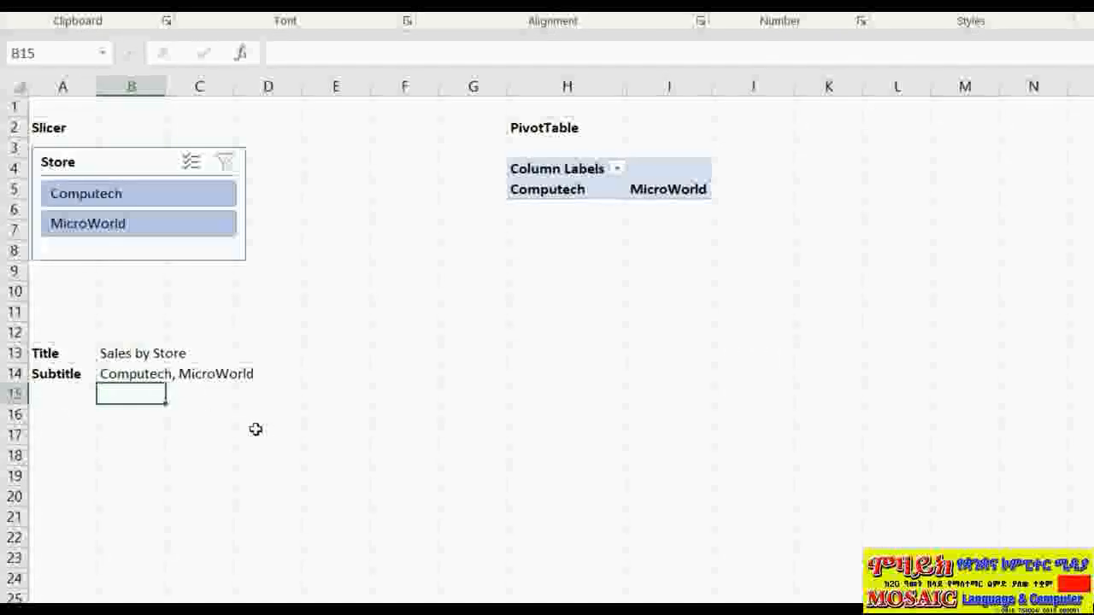
- Test the Store slicer by filtering to Computech, and clear the filter
left_click(149, 198)
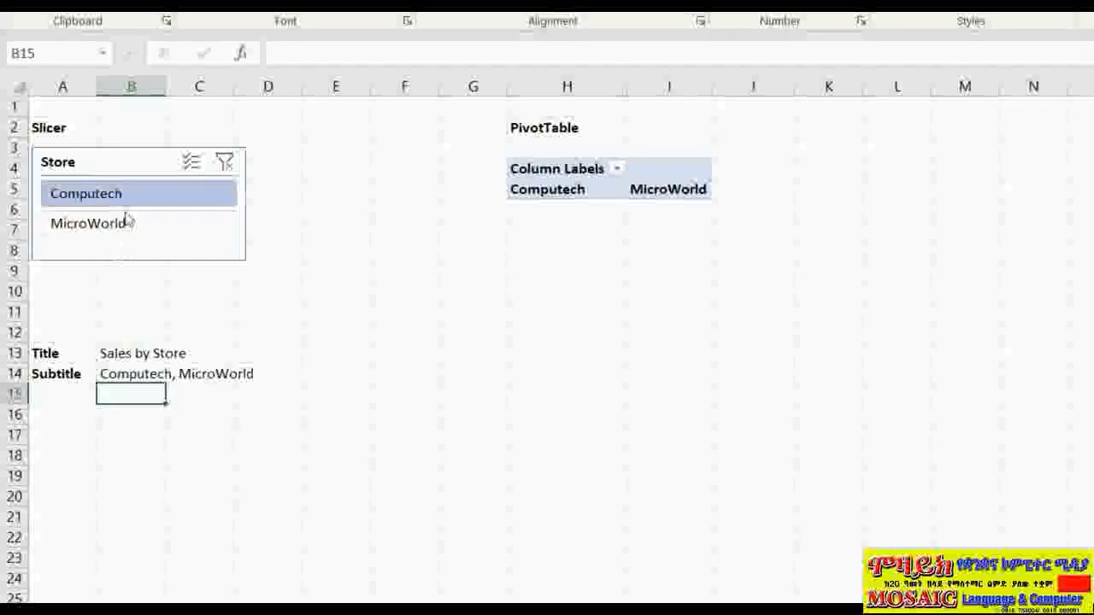
left_click(122, 170)
left_click(224, 162)
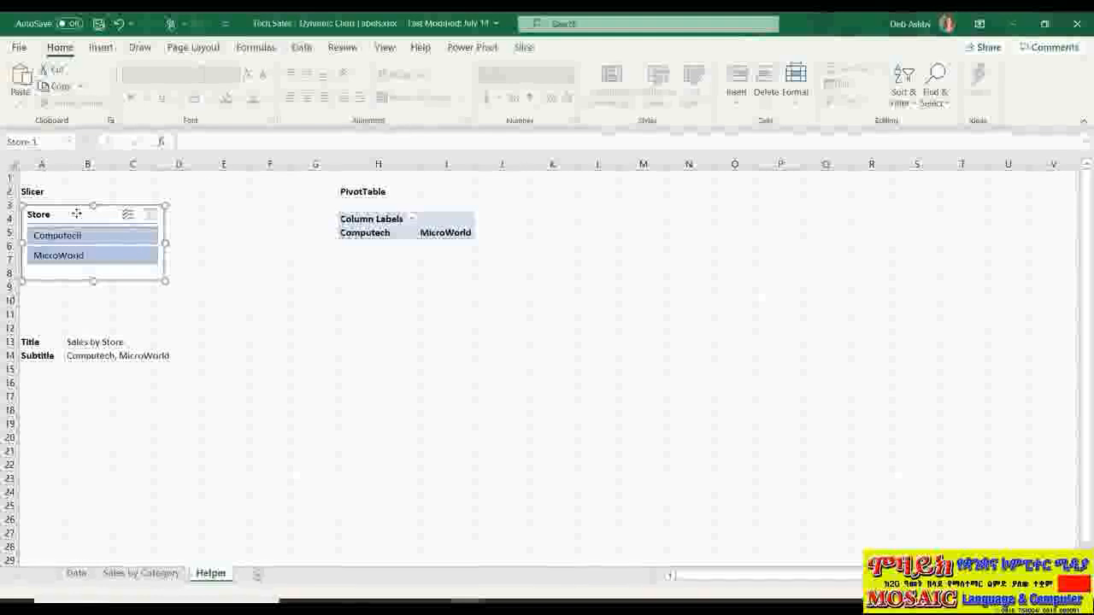
- Connect the Store slicer to the Helper sheet's PivotTable through its report connections, keeping the Sales_by_Category connection
left_click(524, 47)
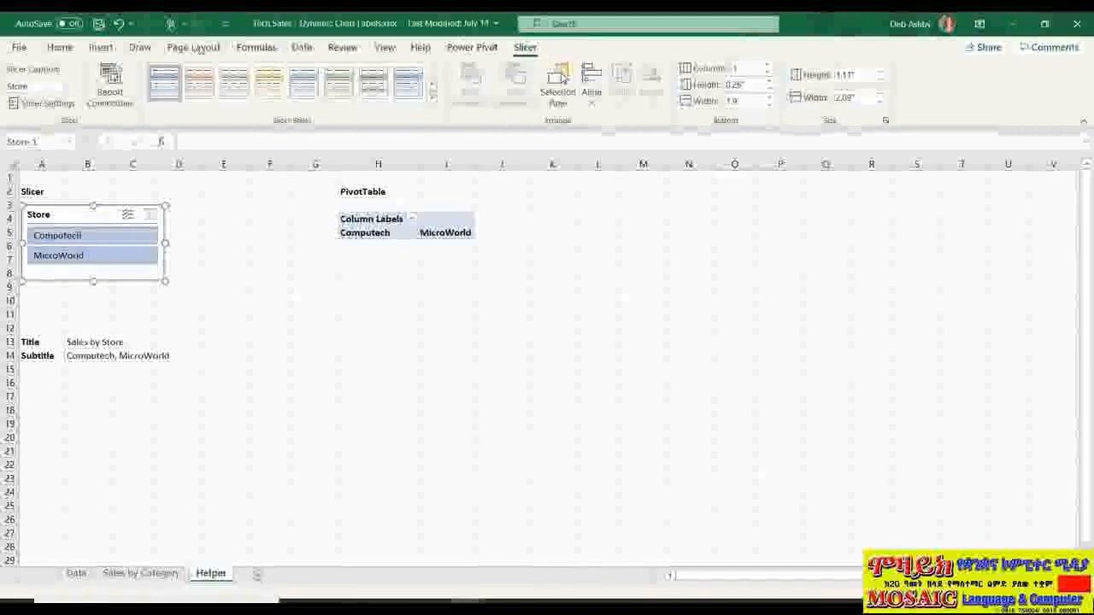
left_click(110, 85)
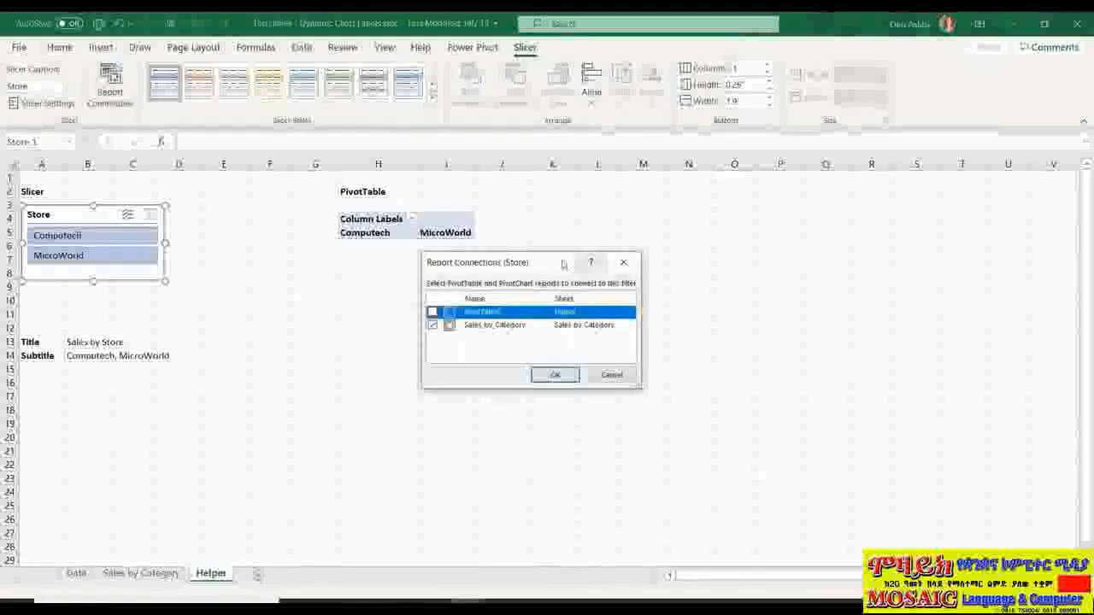
left_click_drag(563, 266, 398, 288)
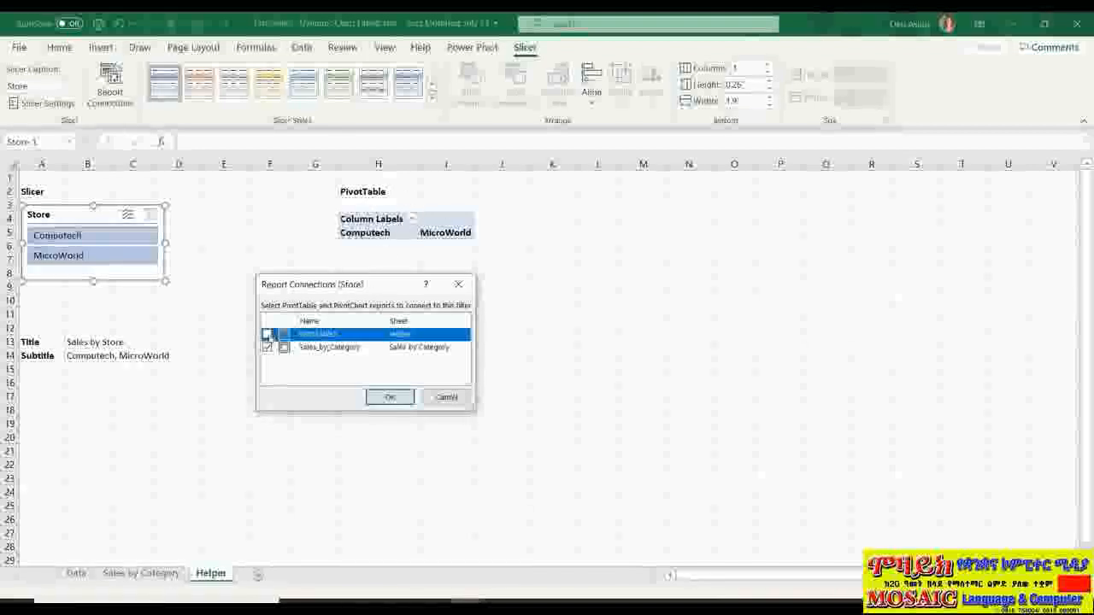
left_click(266, 334)
left_click(389, 396)
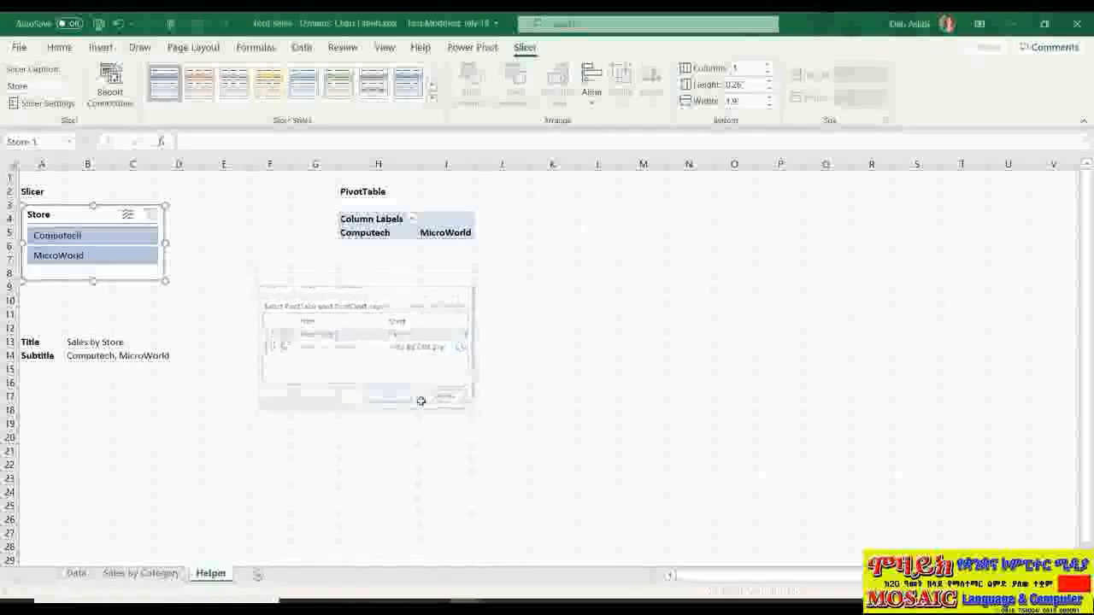
- Check the subtitle by filtering the Store slicer to Computech and MicroWorld in turn, restoring both stores
left_click(96, 237)
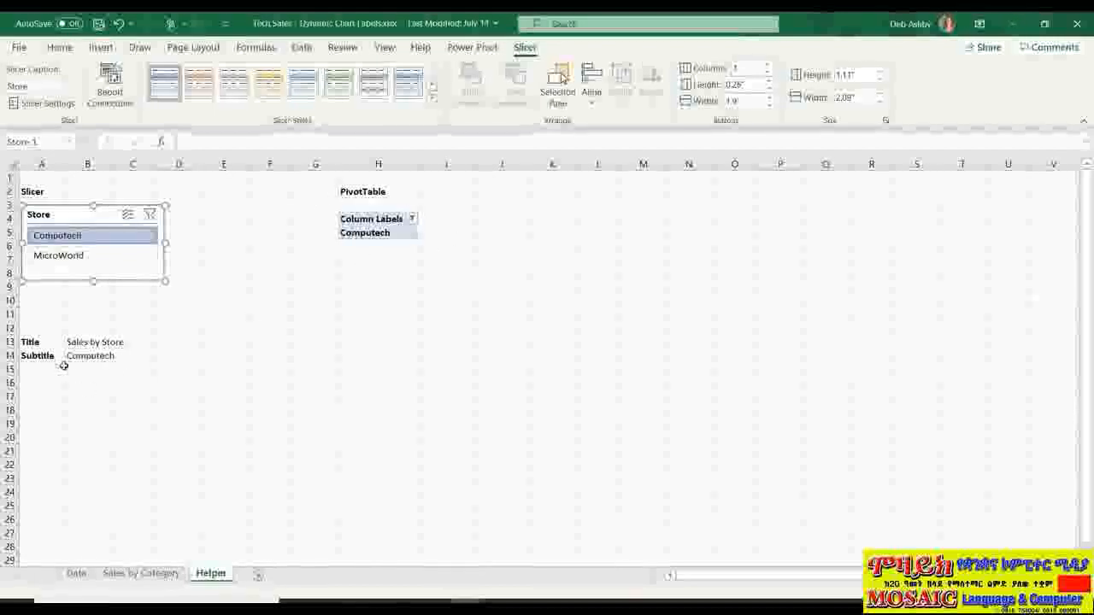
left_click(106, 258)
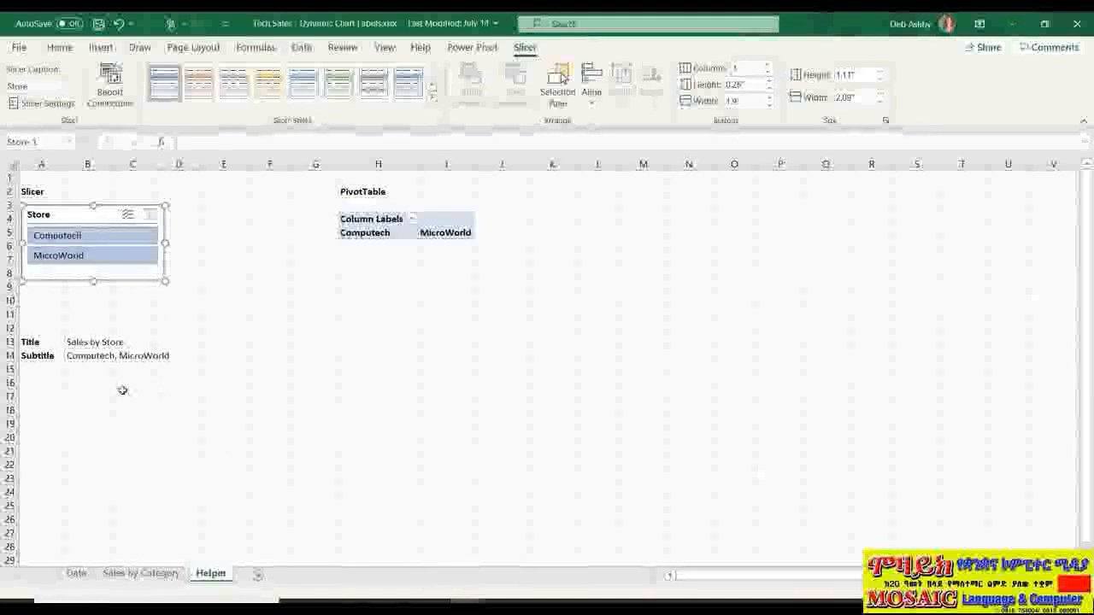
- Enter the alternative subtitle formula =CONCAT(H5," ",I5," ") in cell B16, referencing the PivotTable's store labels
left_click(95, 388)
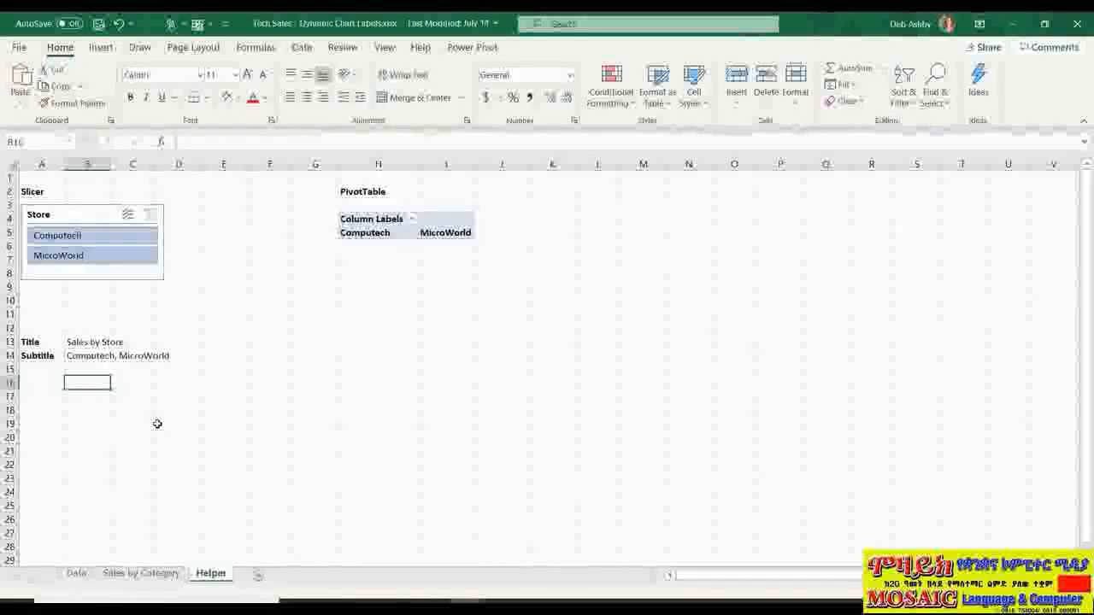
type("=CONCAT")
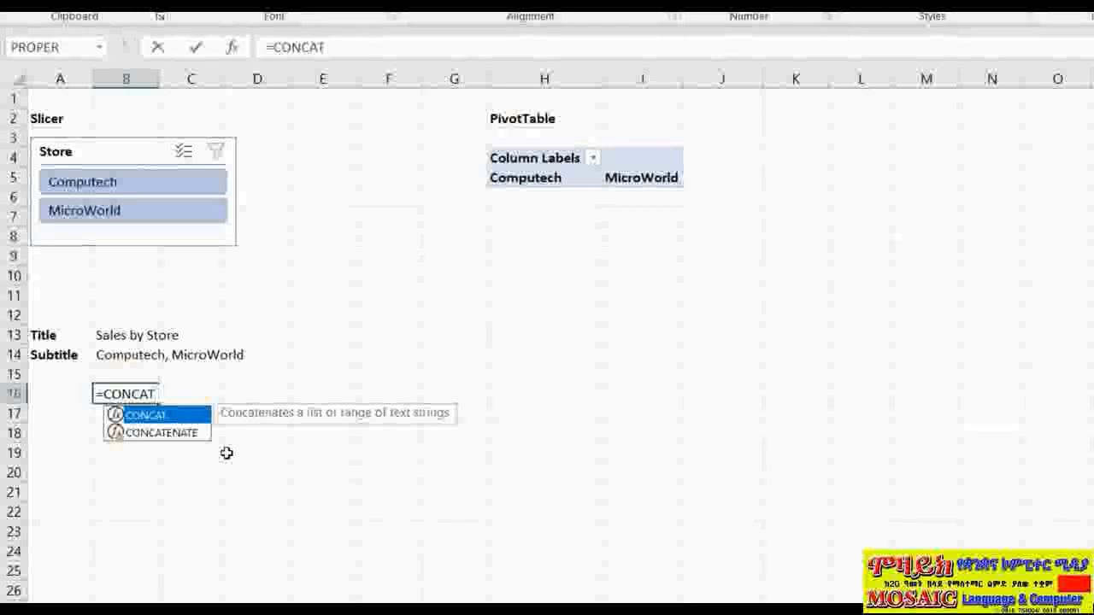
type("(")
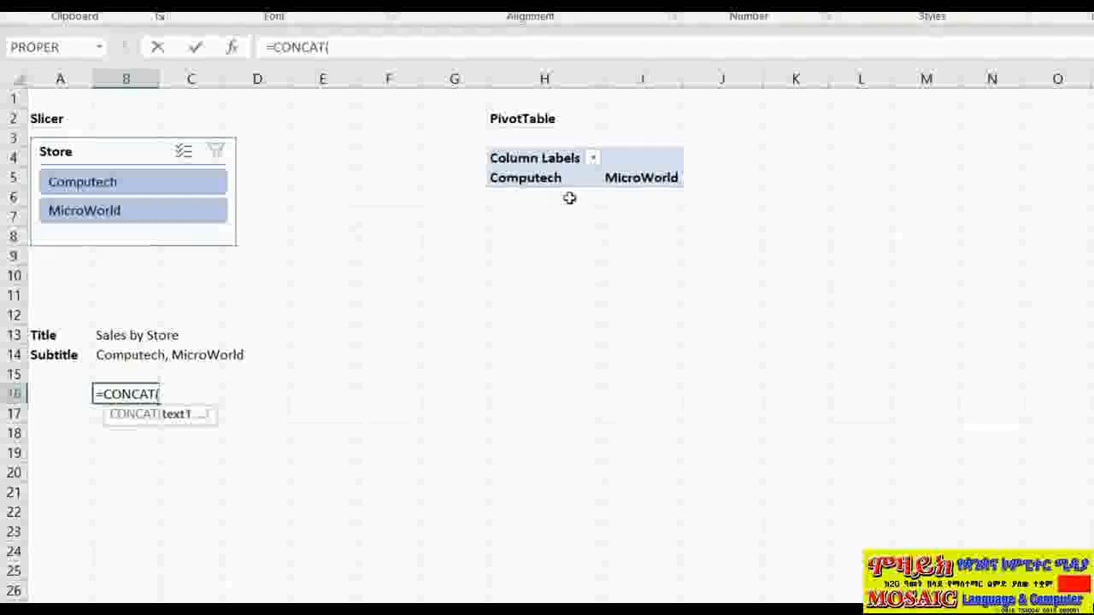
left_click(549, 178)
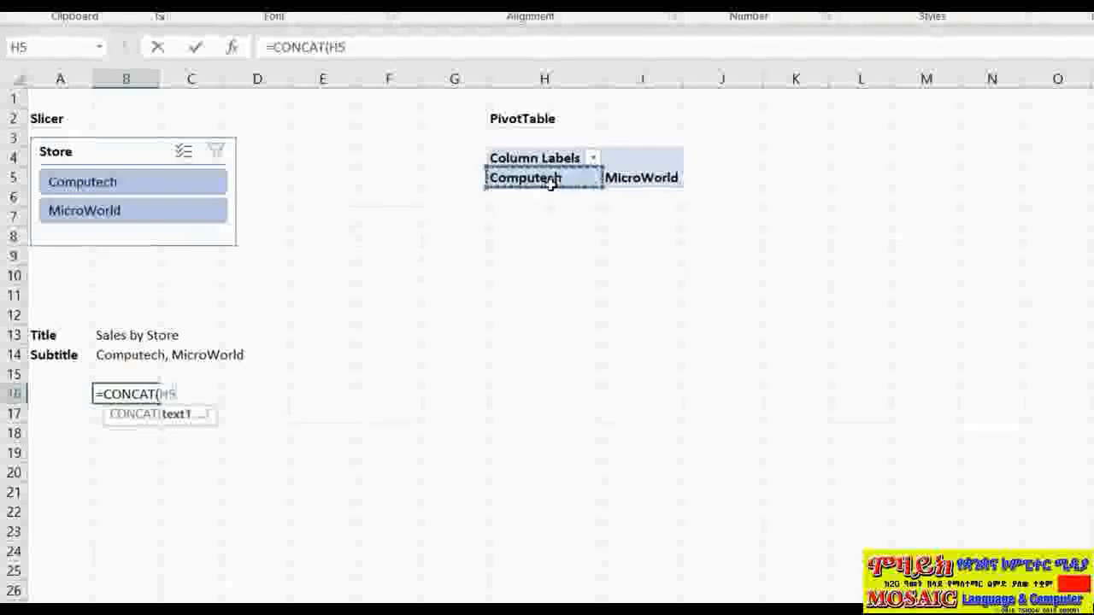
type(",\" \"")
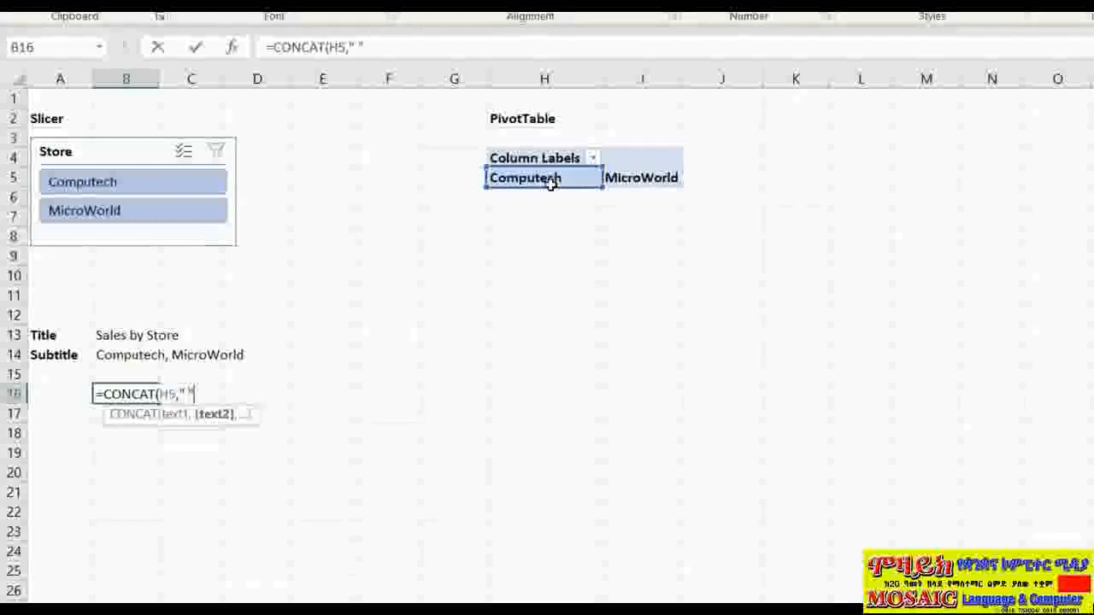
type(",")
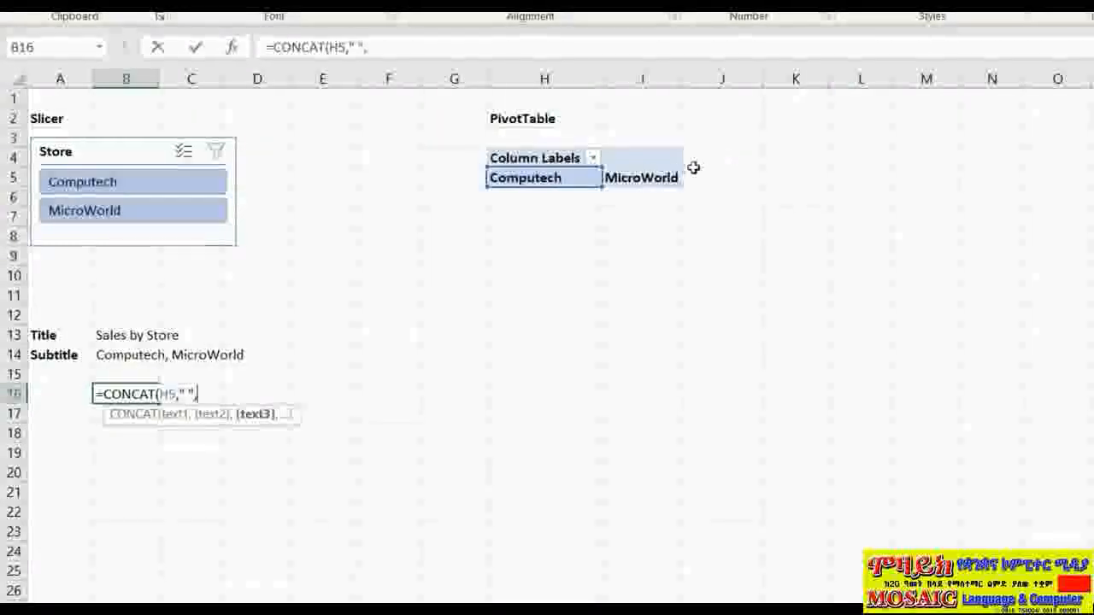
left_click(663, 178)
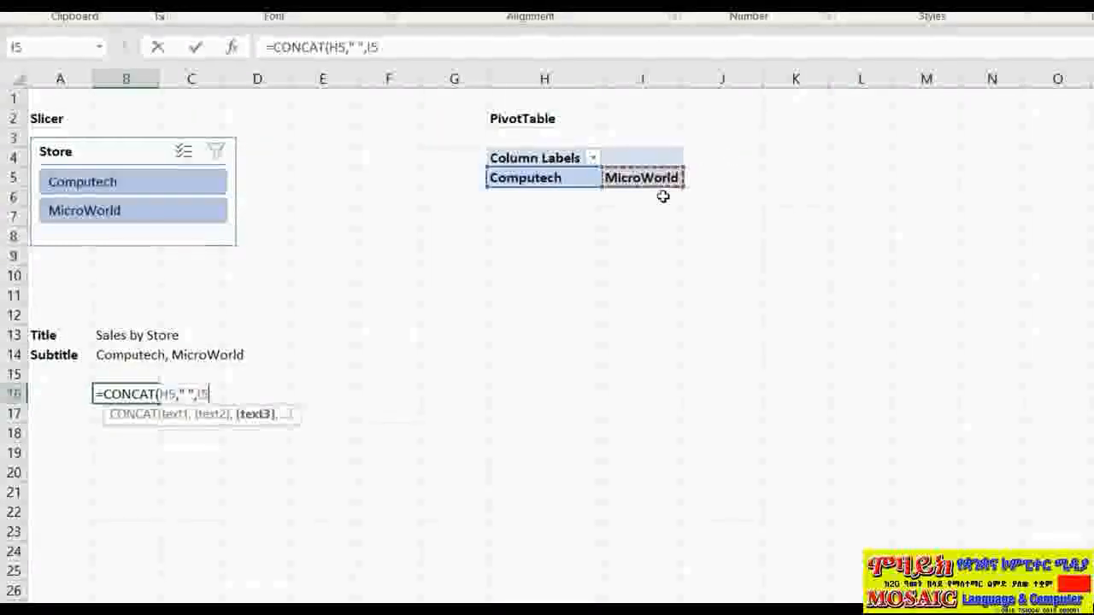
type(",")
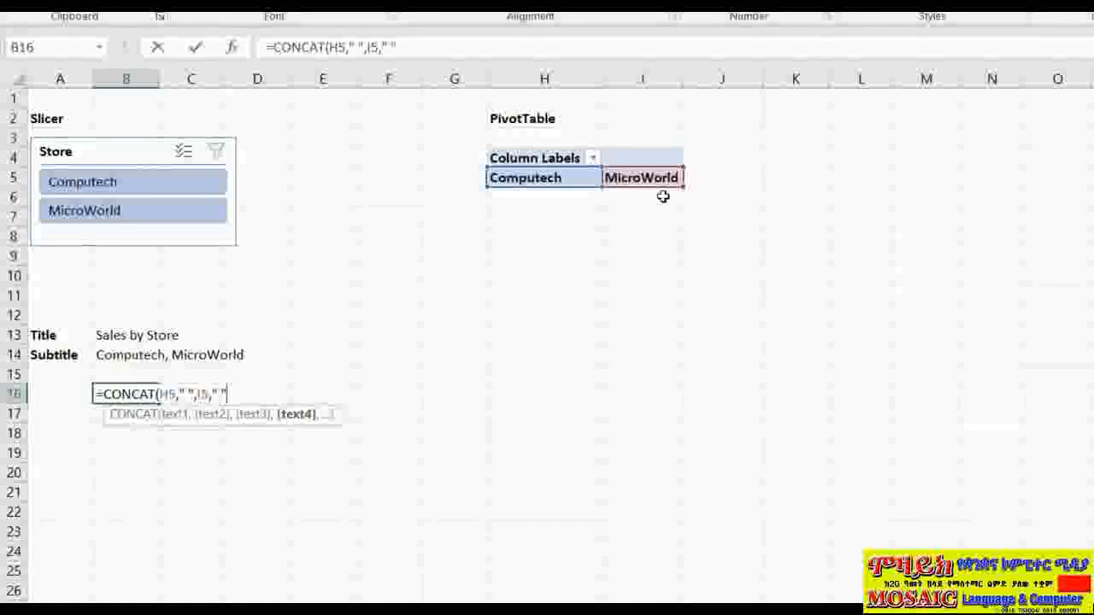
type("\" \")")
key("Return")
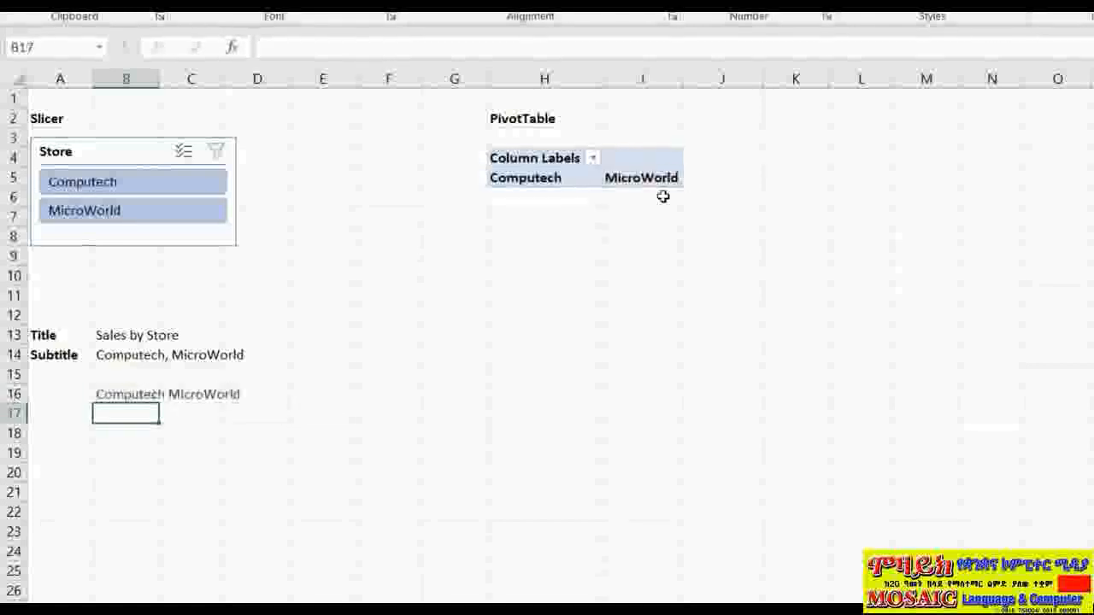
- Wrap the CONCAT formula in B16 in SUBSTITUTE, replacing each space " " with a comma and space ", "
double_click(137, 396)
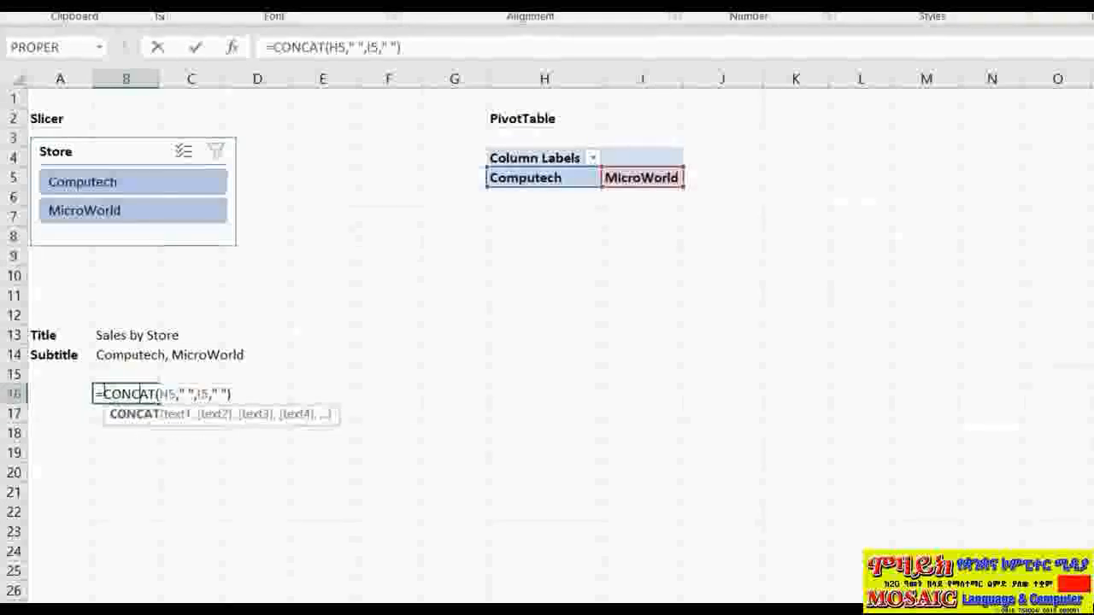
left_click(102, 394)
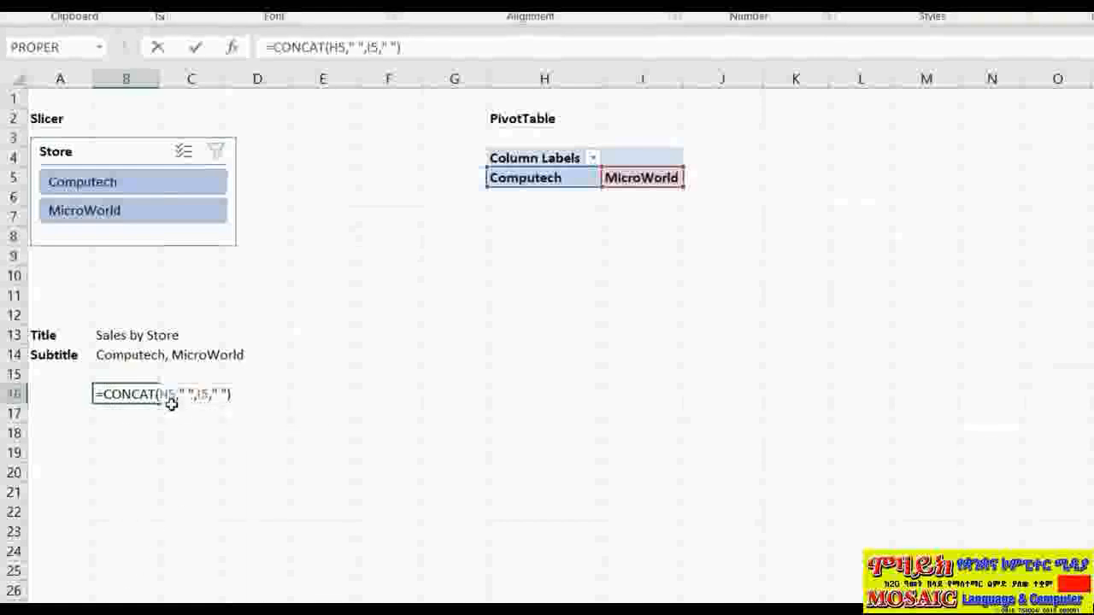
type("SUBSTITUTE(")
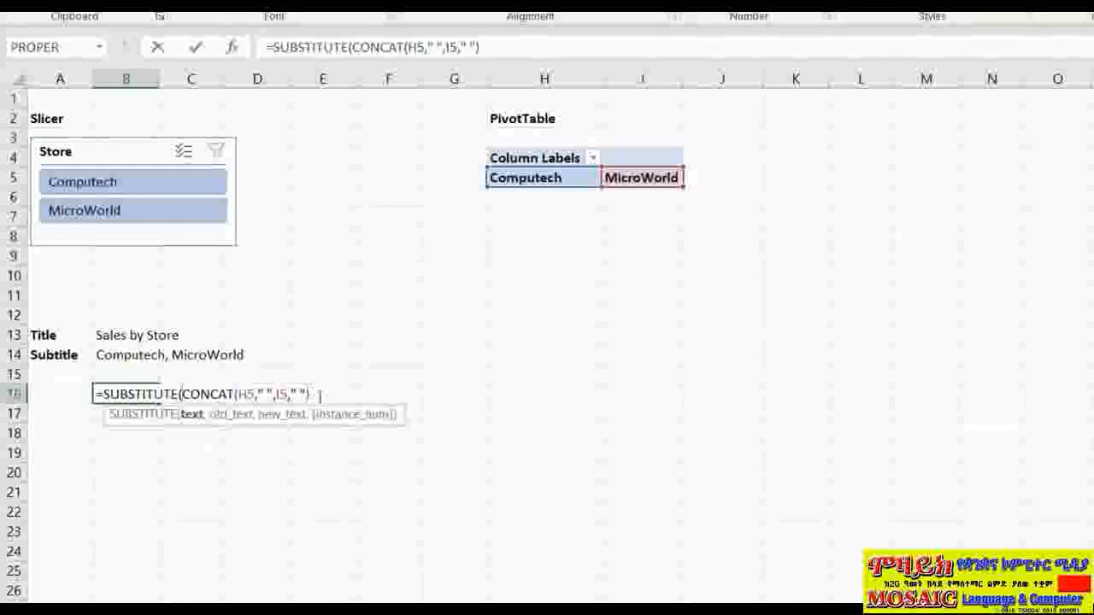
left_click(320, 395)
type(",")
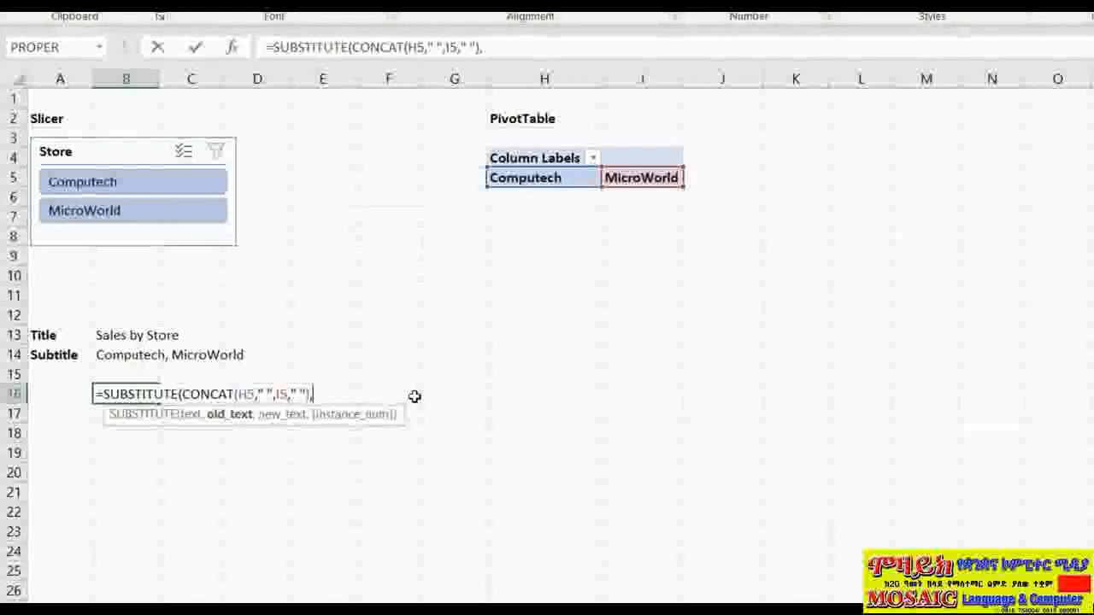
type("\" \",\",")
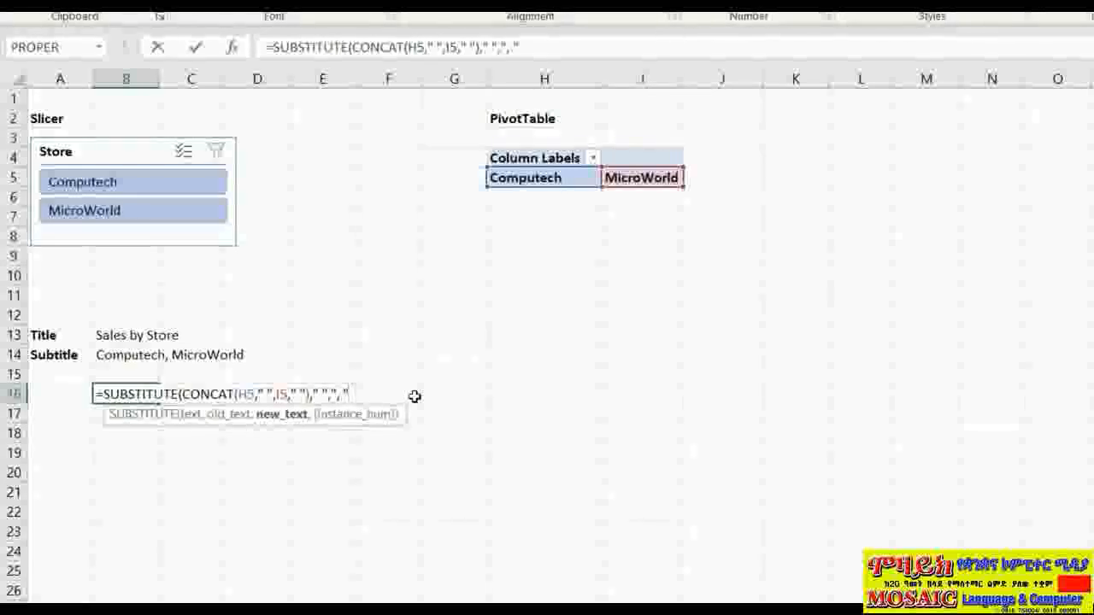
type(")")
key("Return")
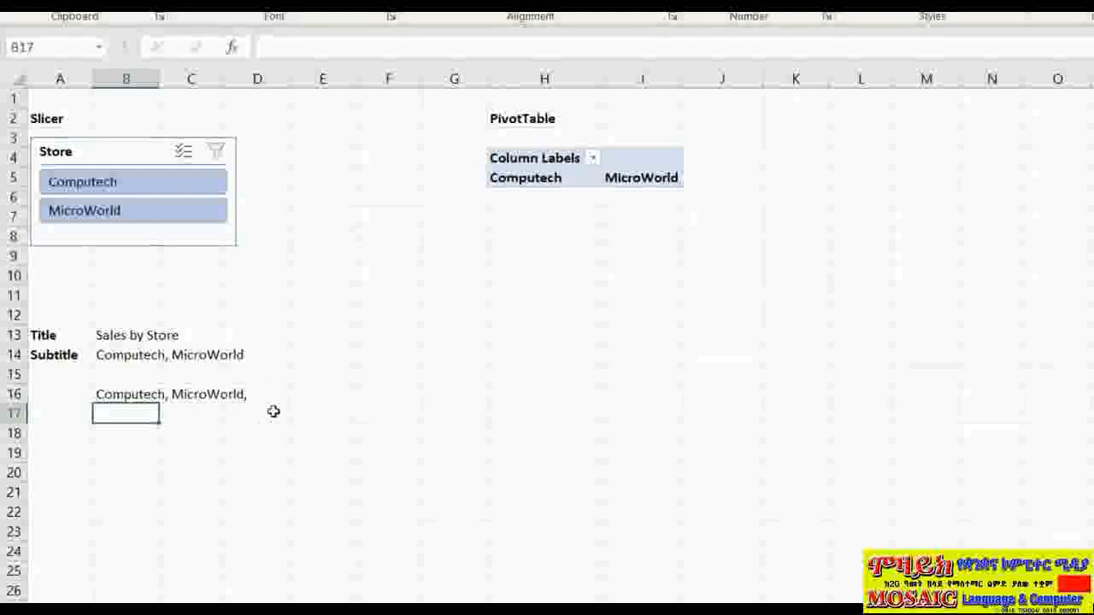
- Wrap the CONCAT part of the B16 formula in TRIM, giving =SUBSTITUTE(TRIM(CONCAT(H5," ",I5," "))," ",", ")
double_click(116, 398)
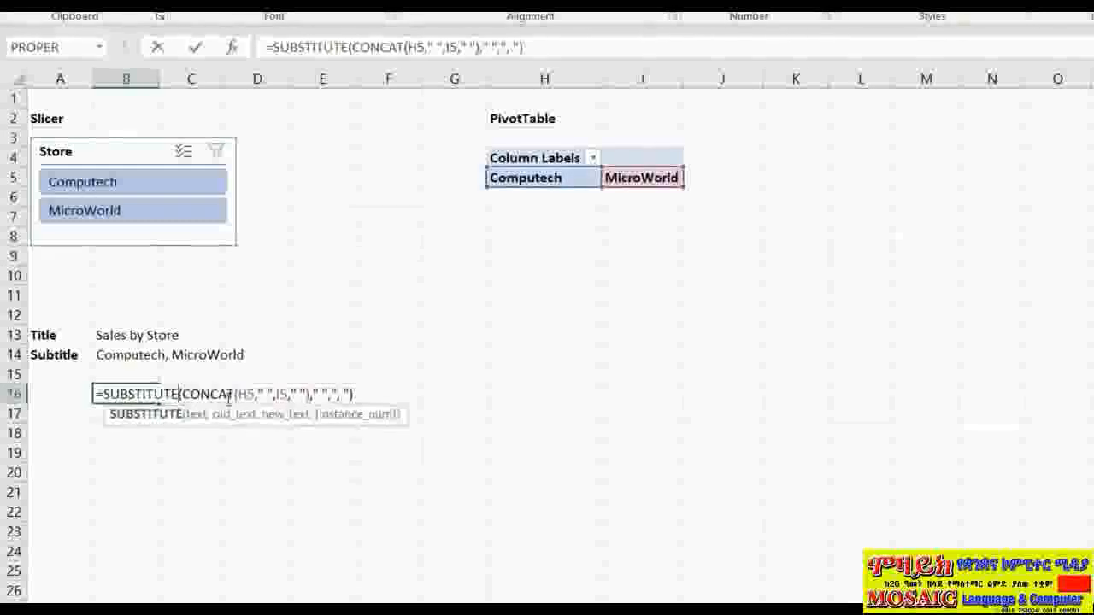
type("(TRIM")
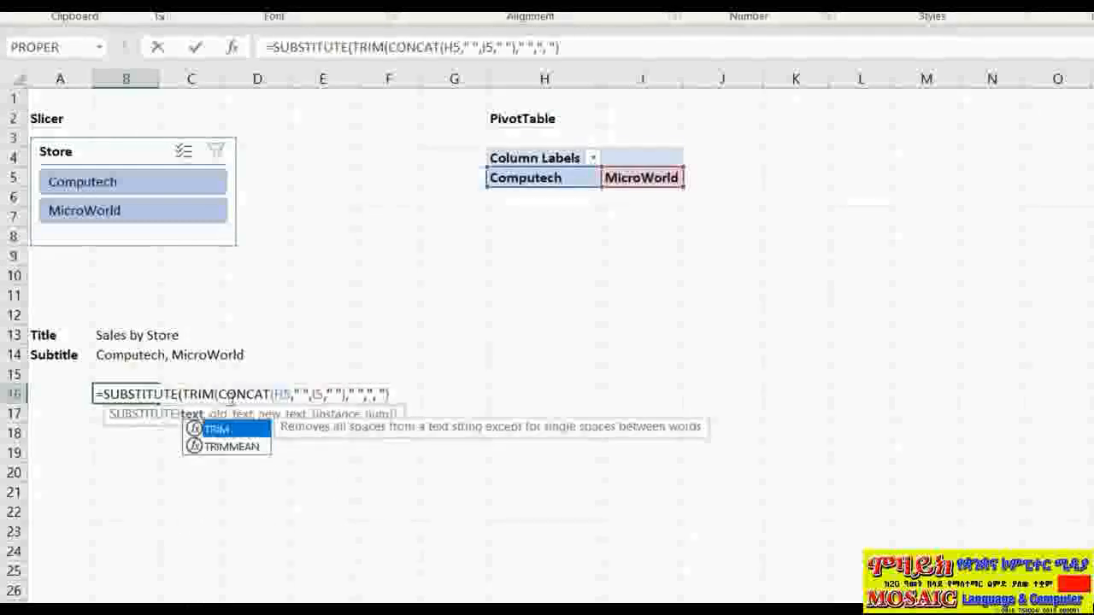
left_click(344, 395)
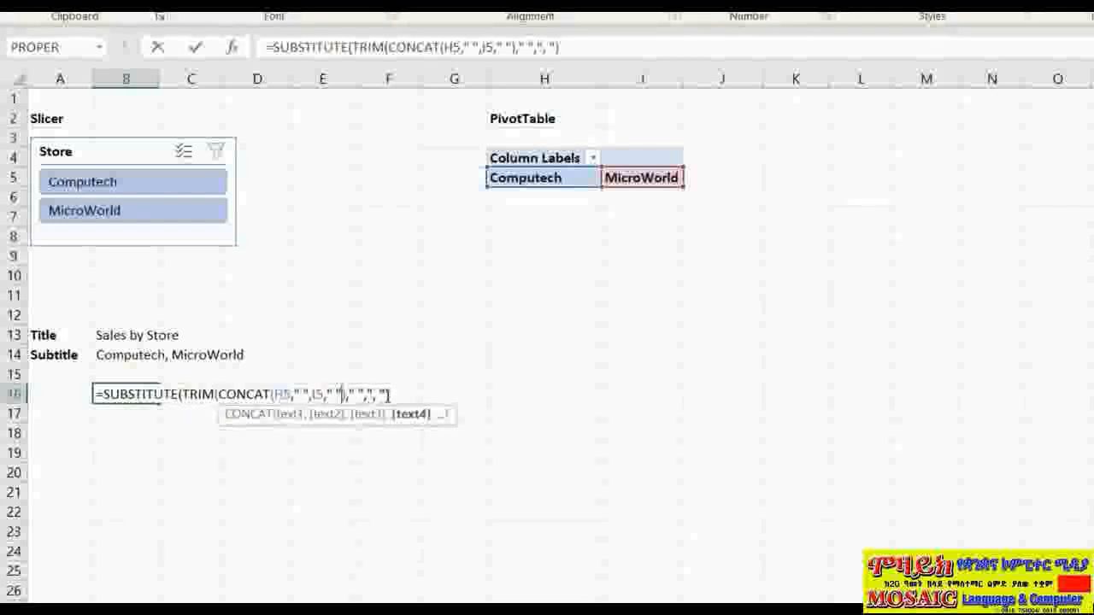
type(")")
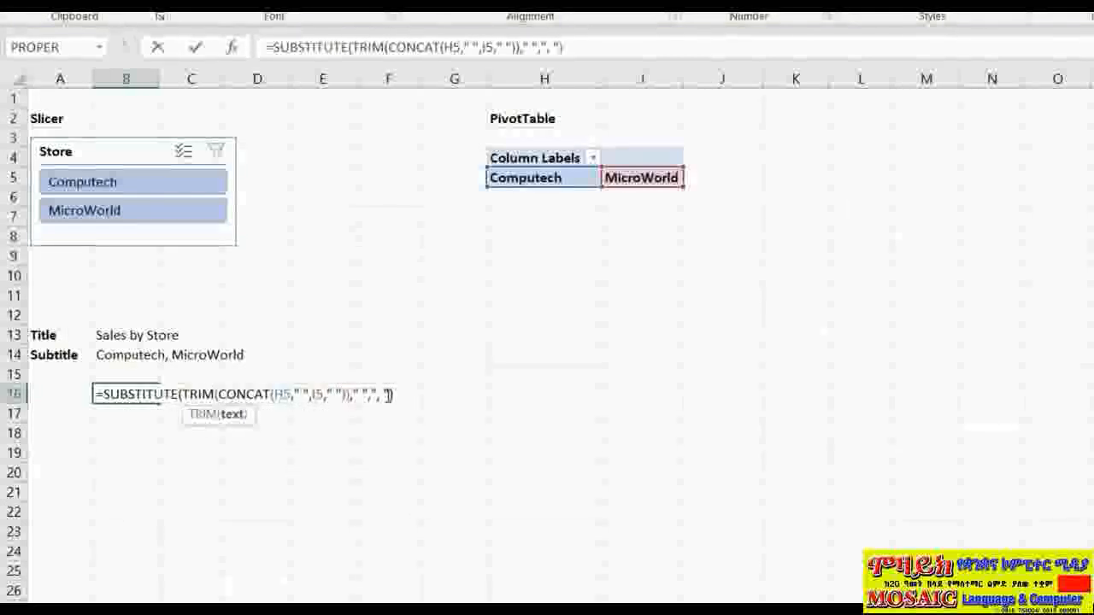
key("Return")
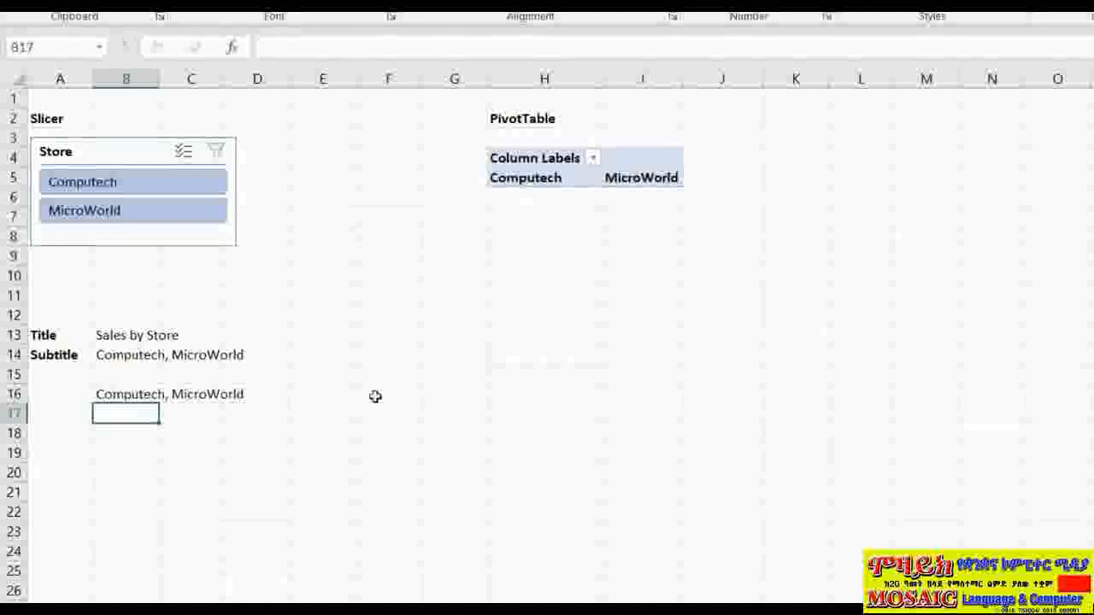
- Check the B16 formula by filtering the Store slicer to Computech and MicroWorld in turn, then clear the filter
left_click(127, 181)
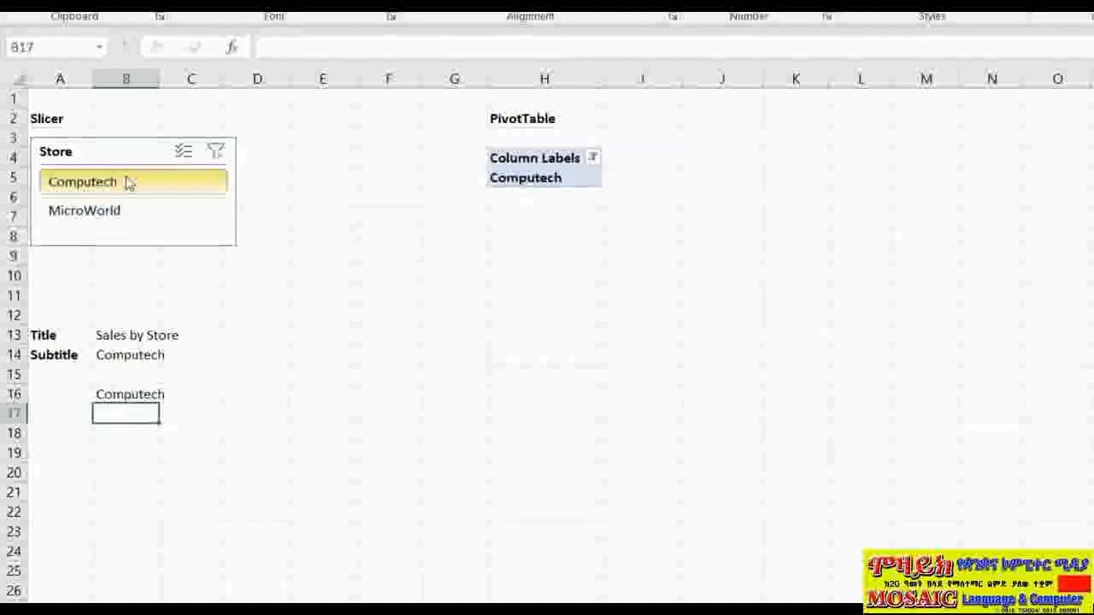
left_click(113, 214)
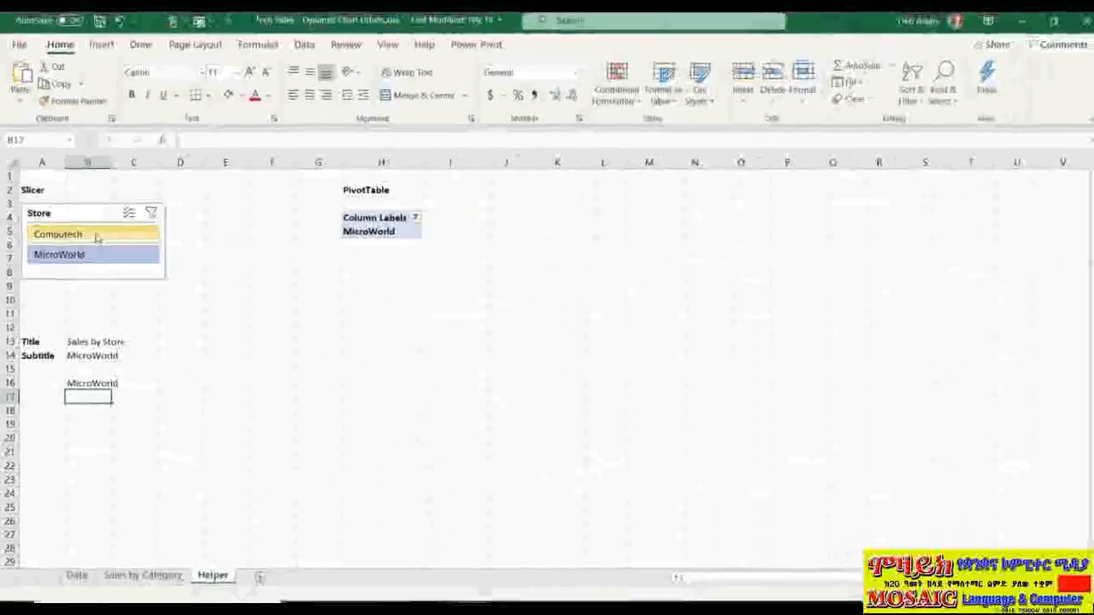
left_click(135, 182)
left_click(216, 151)
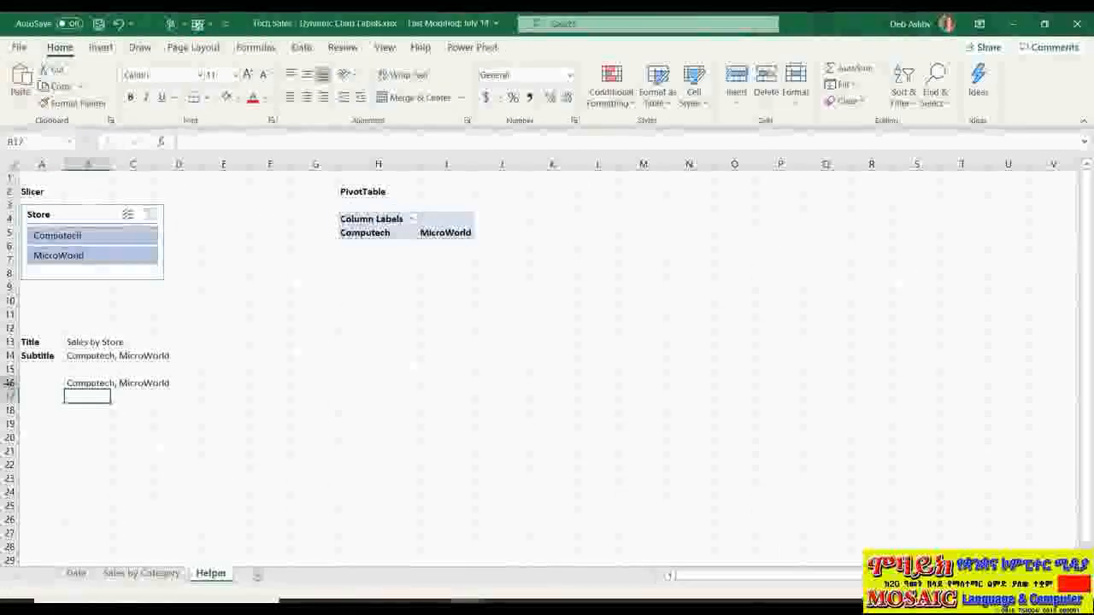
- Delete the contents of row 16 to remove the alternative subtitle formula
left_click(12, 383)
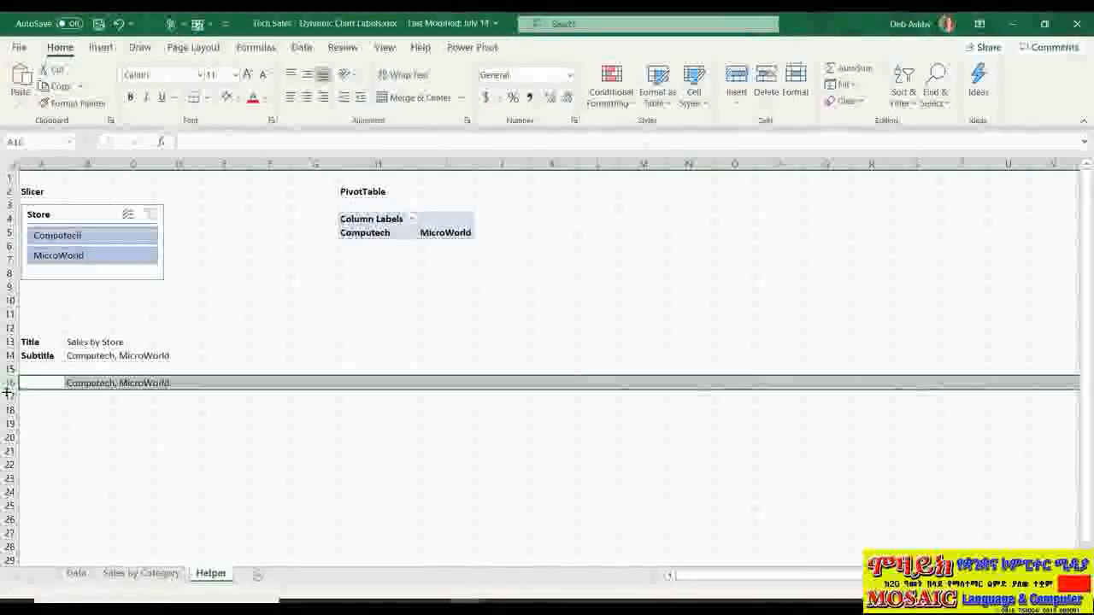
key("Delete")
left_click(259, 342)
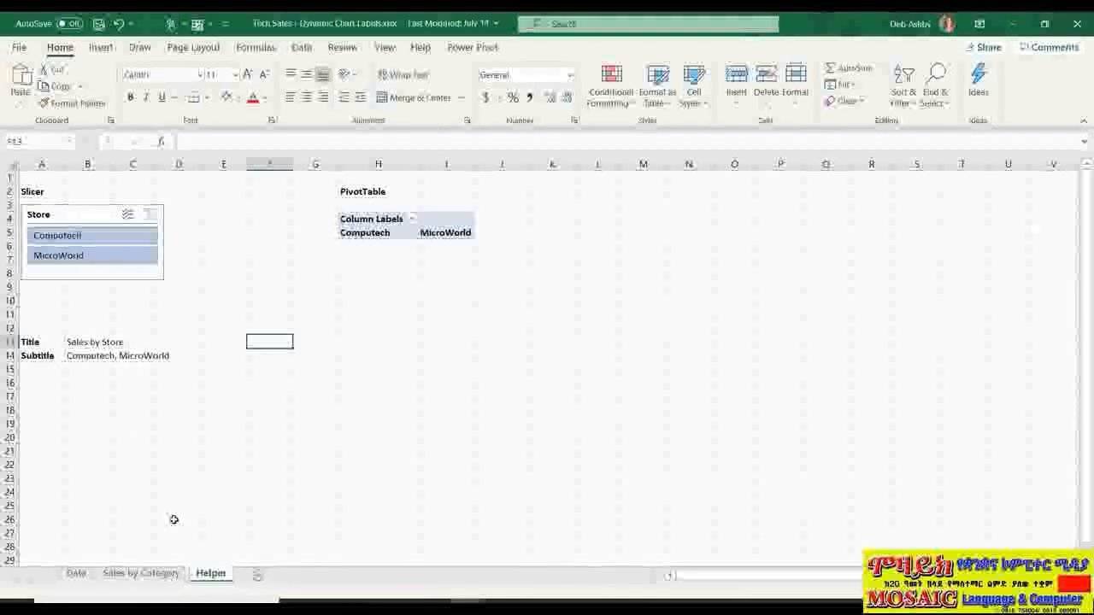
- Link the chart title on the Sales by Category sheet to cell B13 of the Helper sheet
left_click(141, 574)
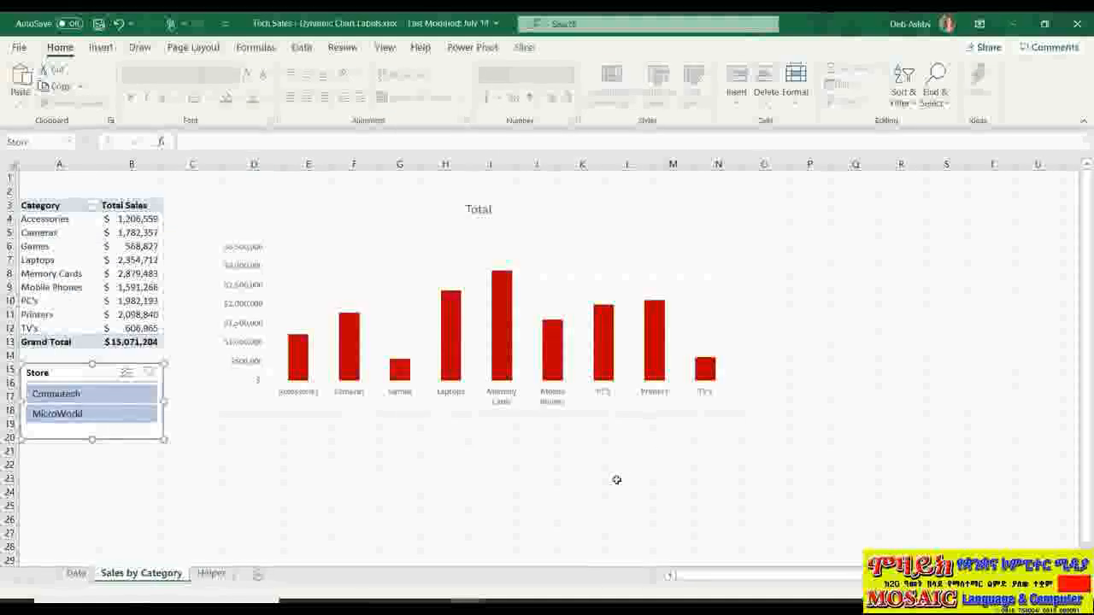
left_click(479, 212)
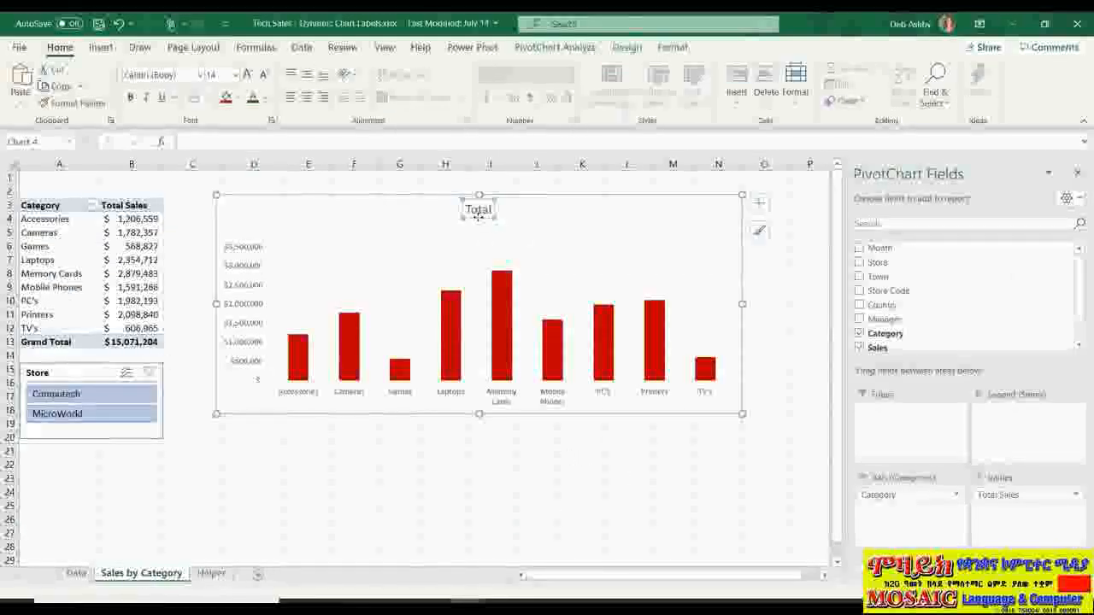
left_click(208, 141)
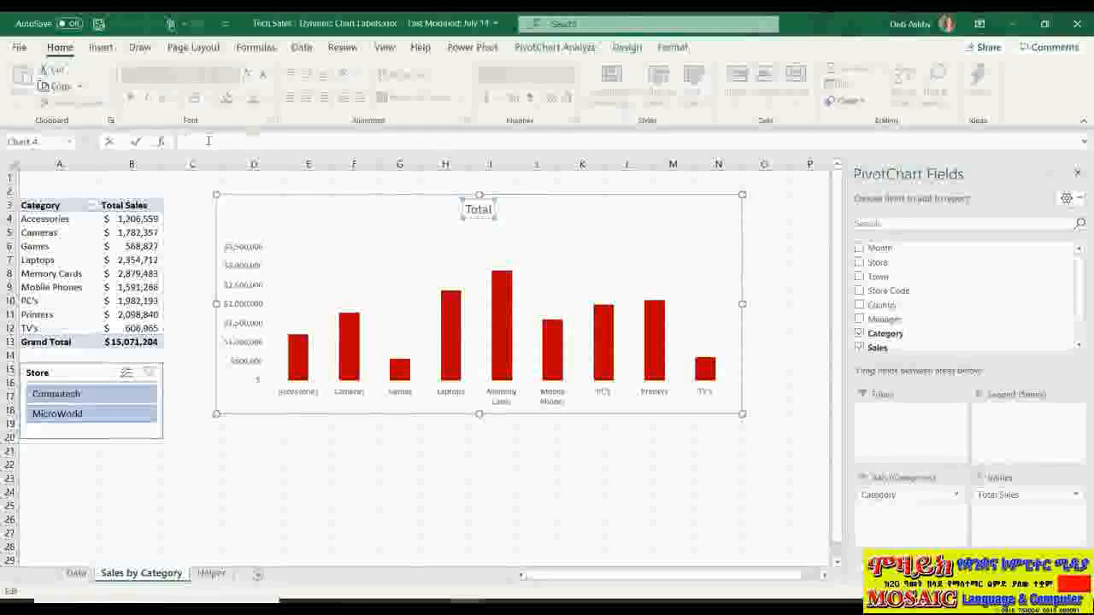
type("=")
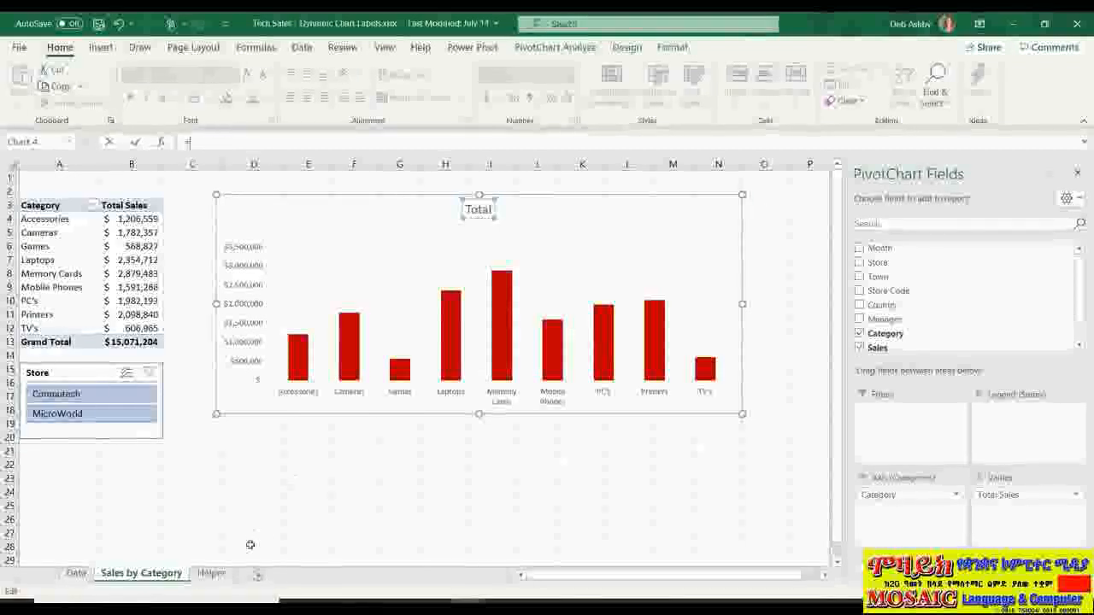
left_click(210, 574)
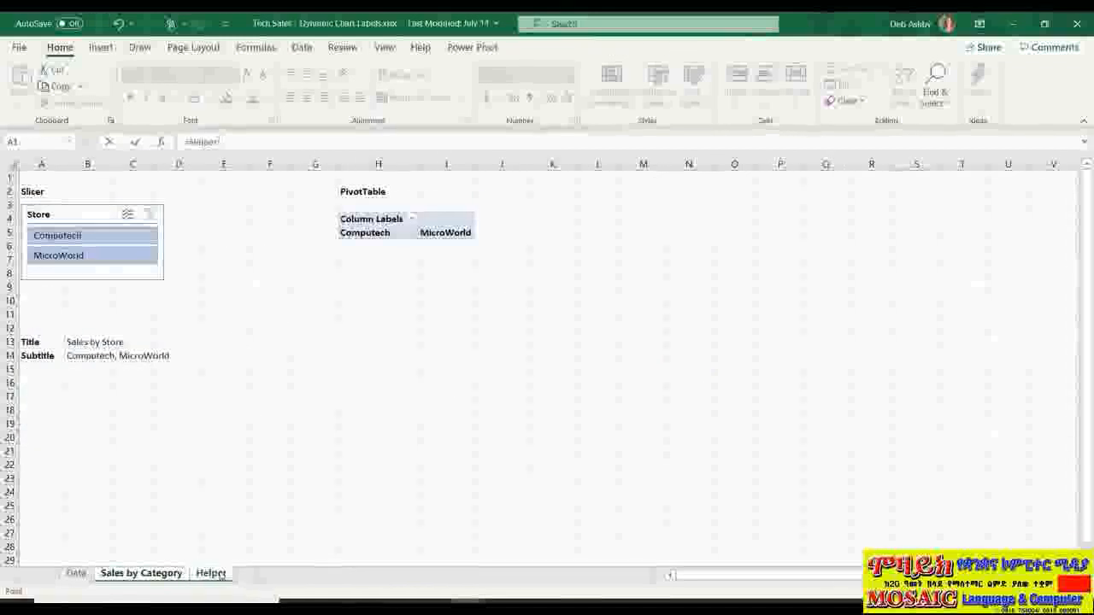
left_click(84, 342)
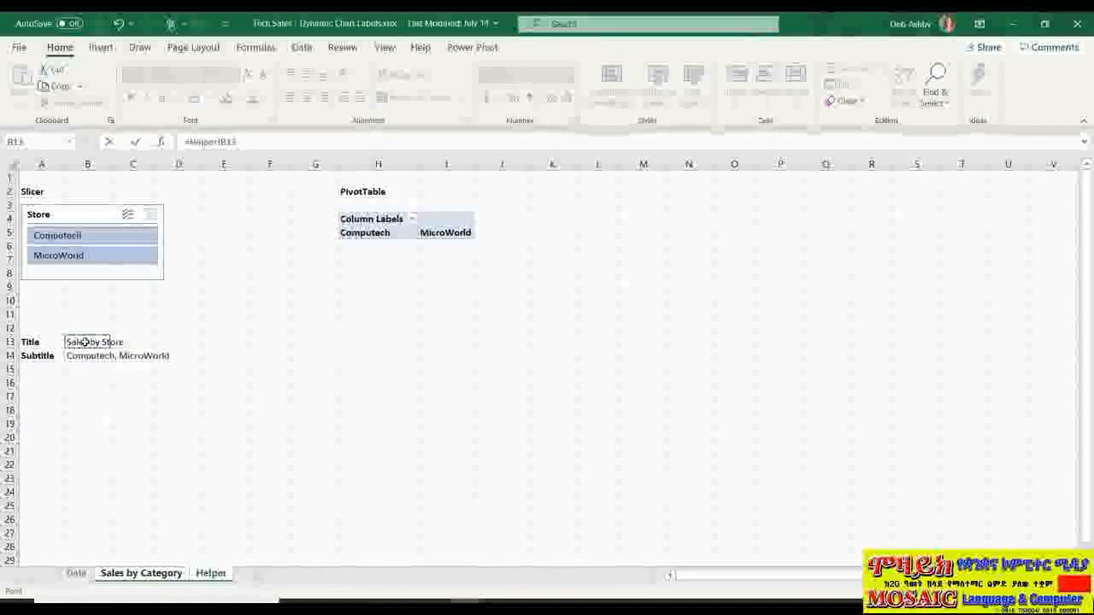
key("Return")
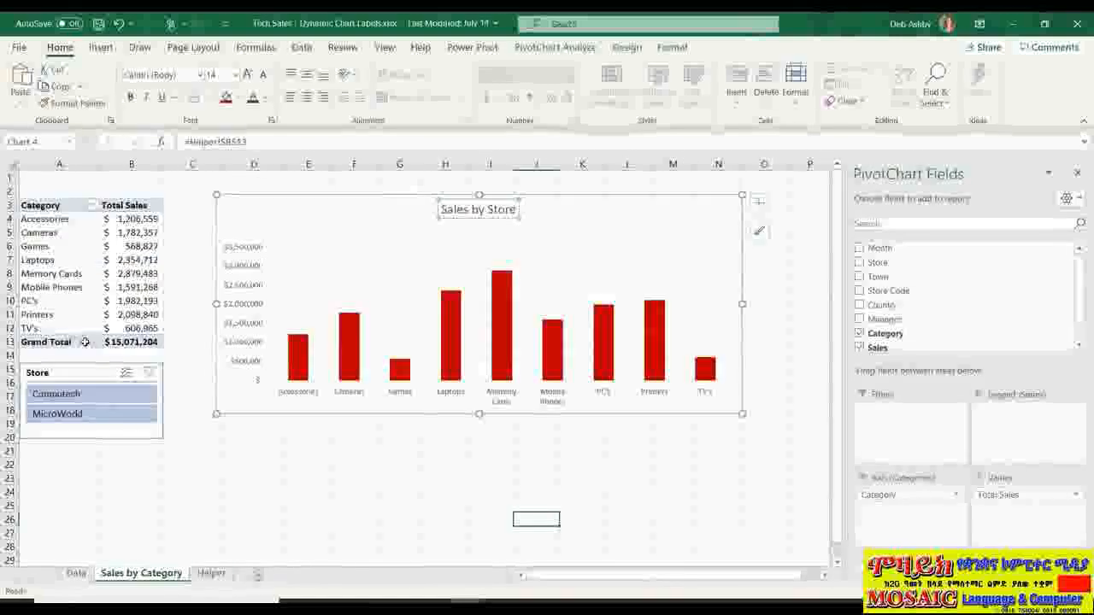
- Insert a text box inside the chart, just below the chart title
left_click(468, 240)
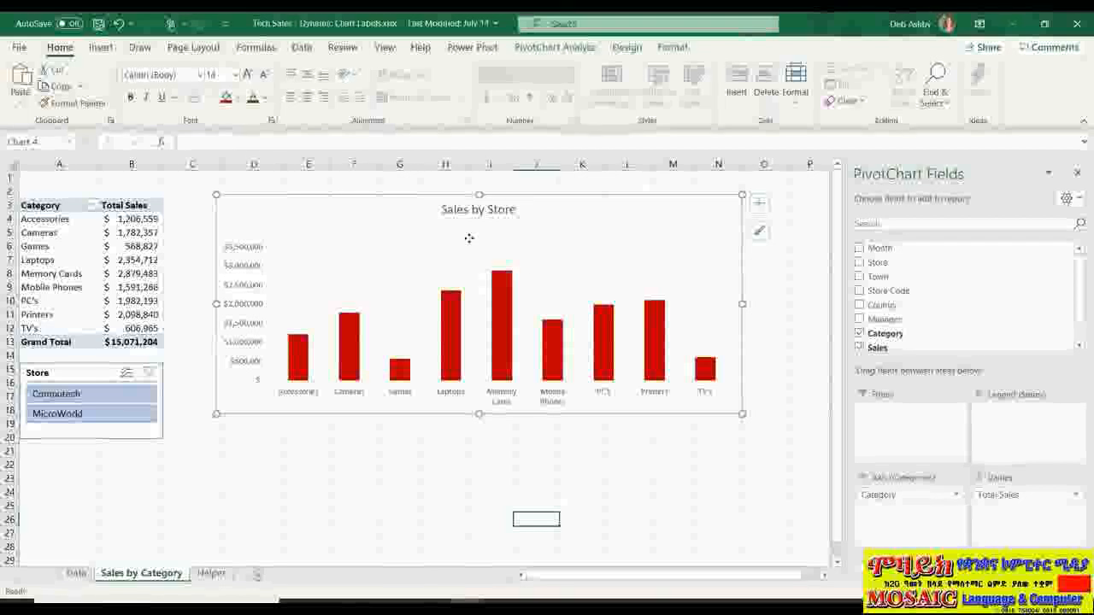
left_click(101, 49)
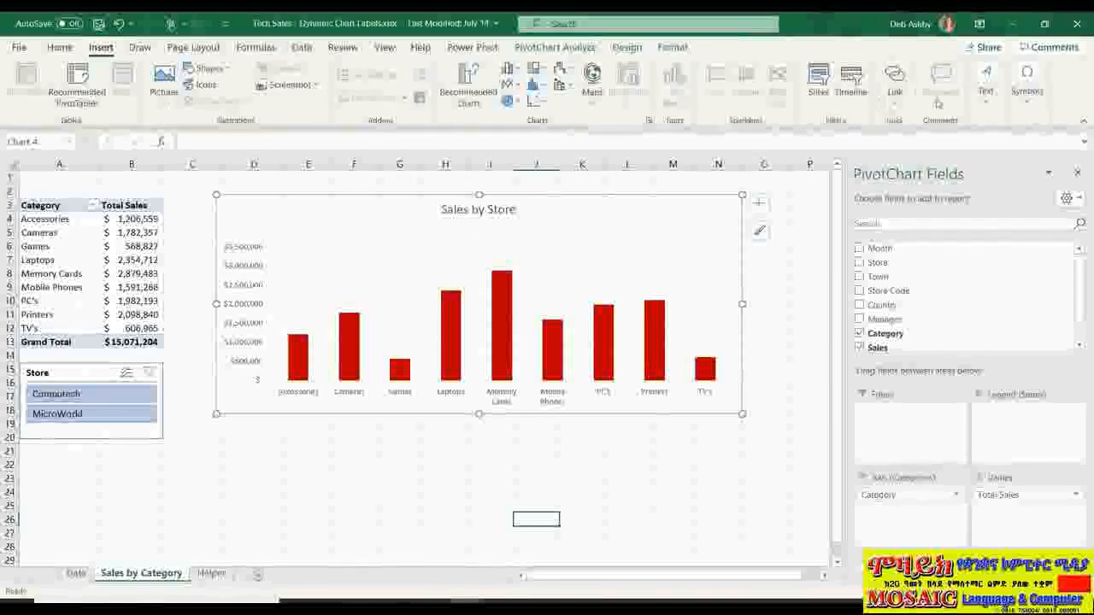
left_click(985, 85)
left_click(937, 150)
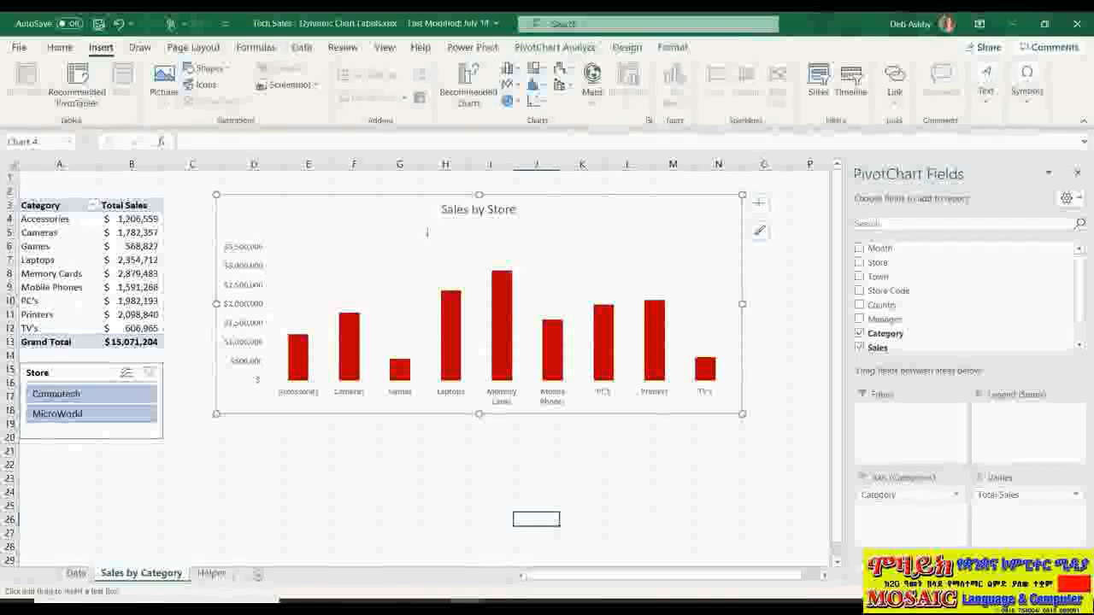
left_click_drag(423, 226, 613, 247)
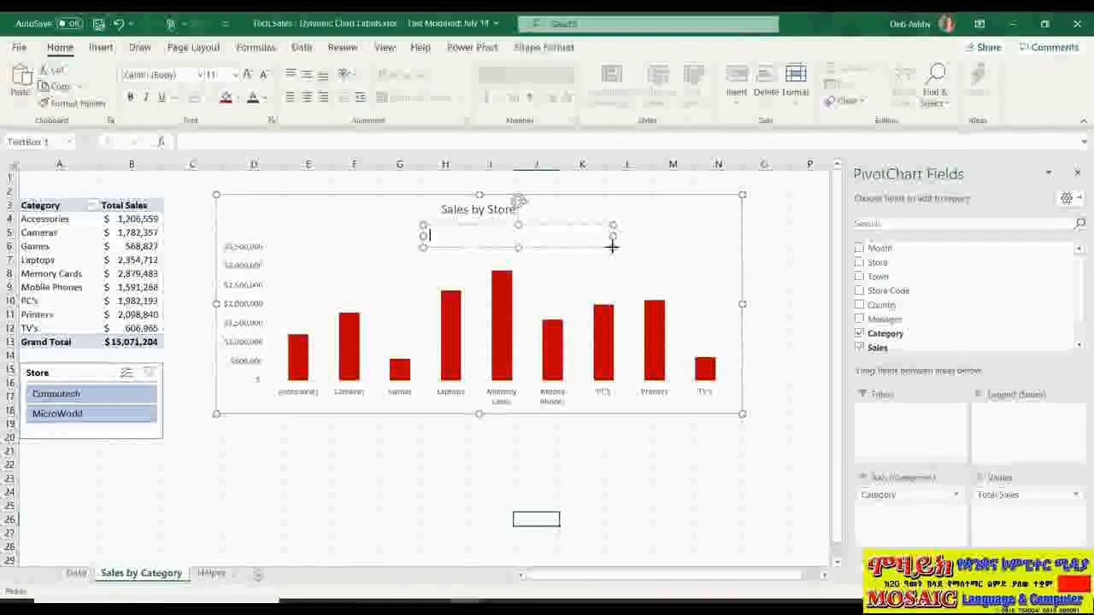
- Link the chart's text box to the subtitle in cell B14 of the Helper sheet
left_click(559, 225)
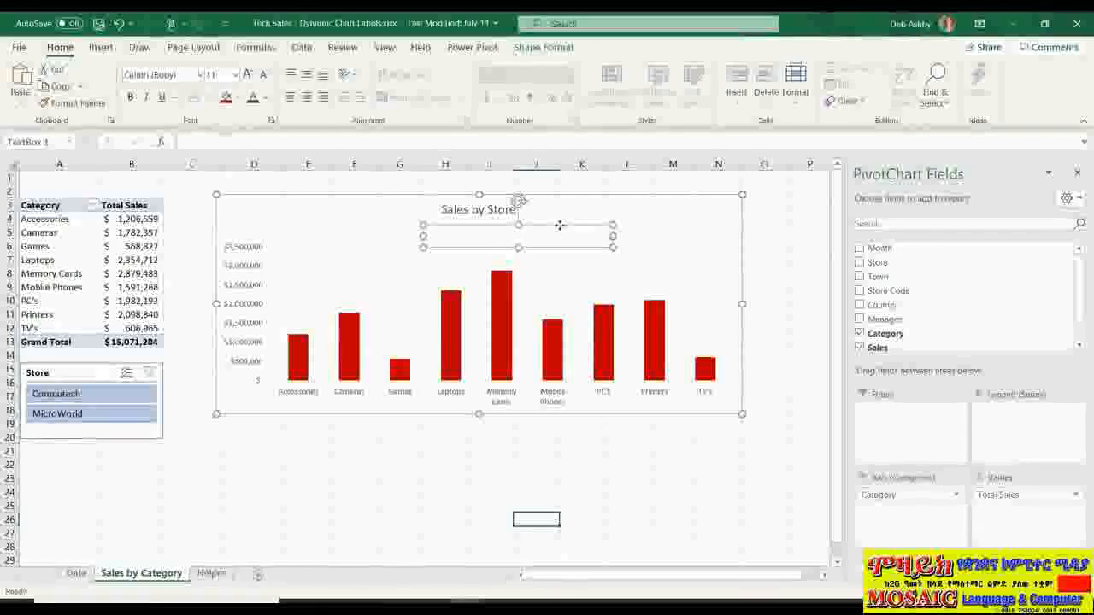
left_click(237, 142)
type("=")
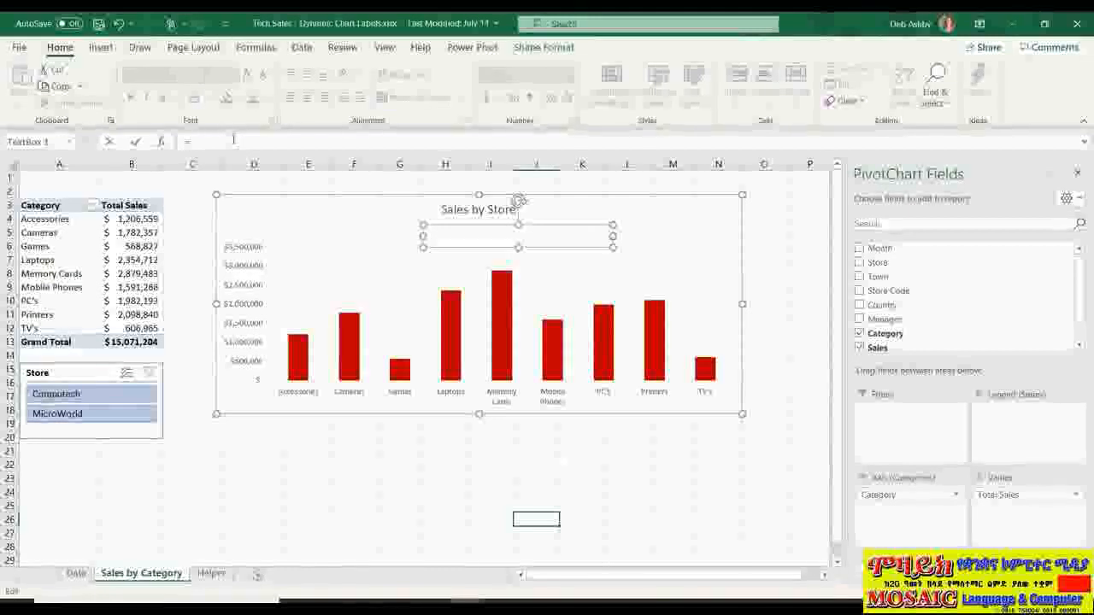
left_click(211, 574)
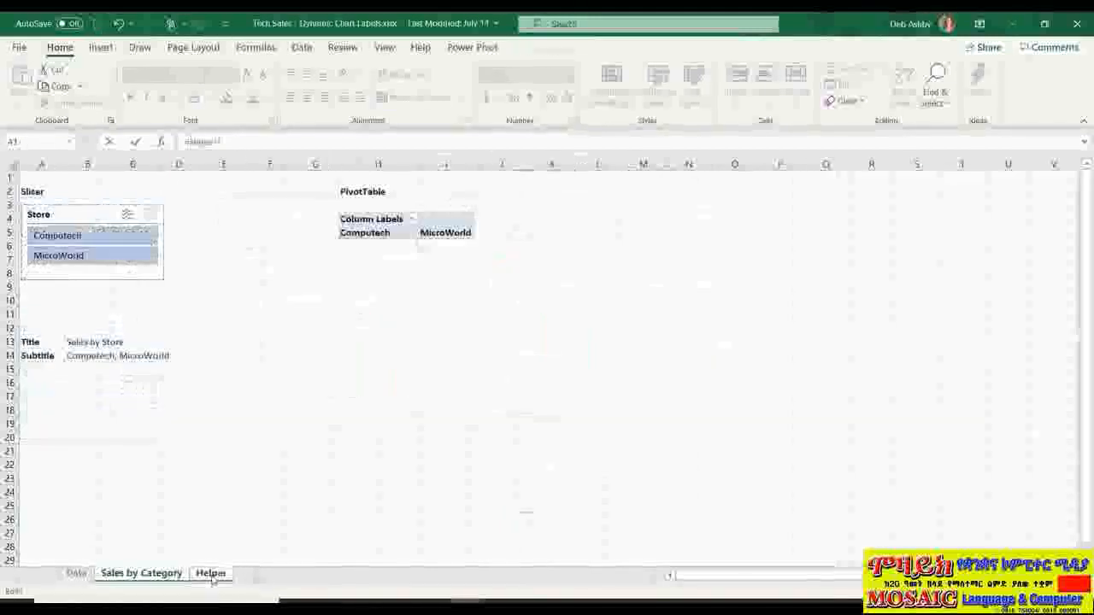
left_click(74, 357)
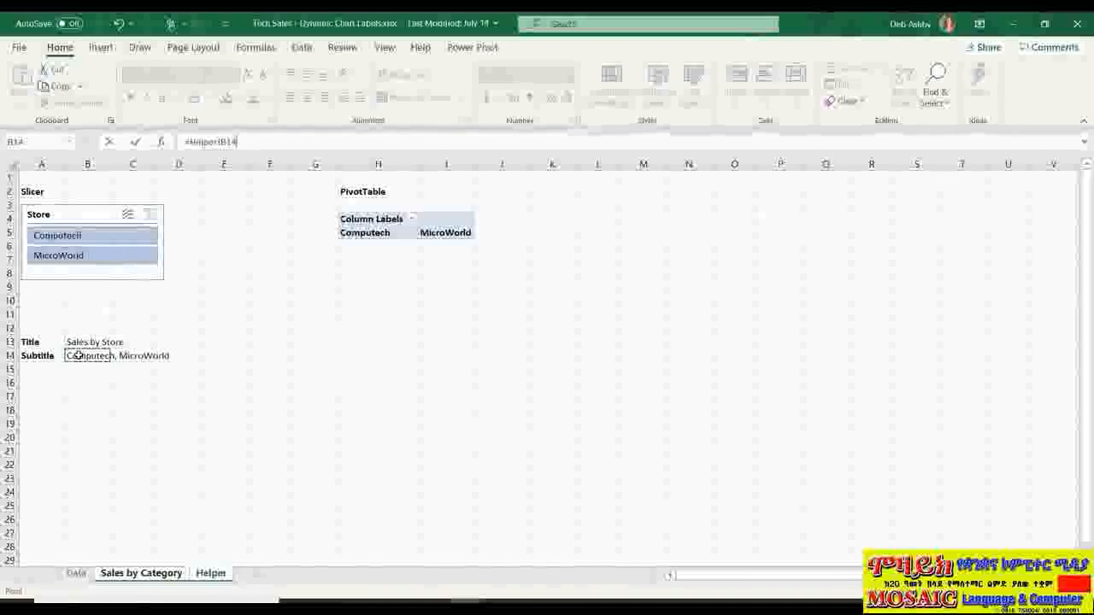
key("Return")
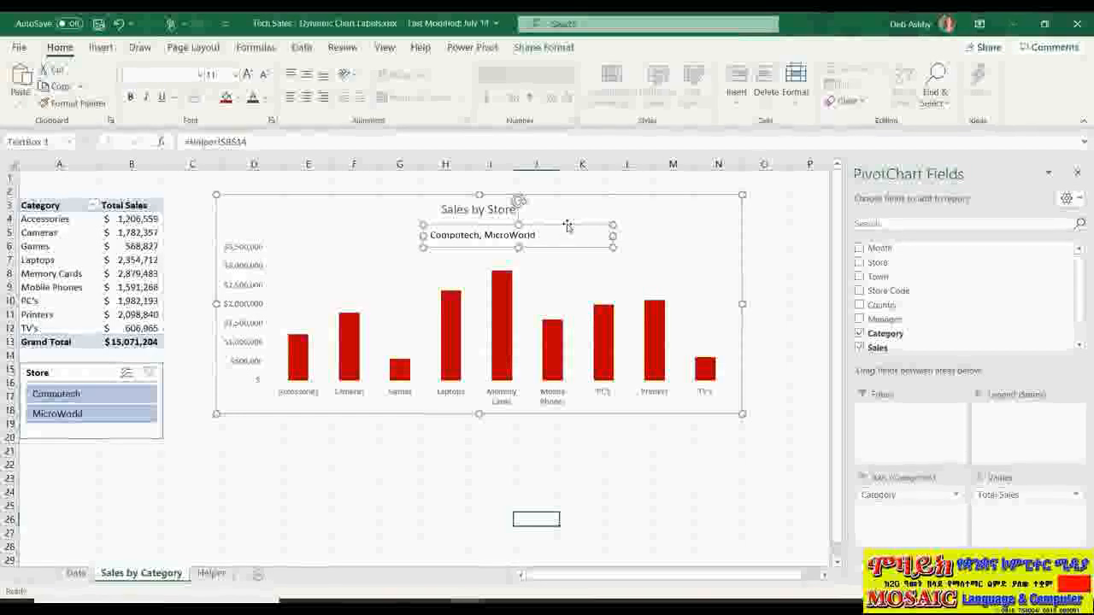
- Widen the subtitle text box to nearly the chart's full width, center its text and move it slightly closer to the title
left_click_drag(612, 235, 733, 234)
left_click_drag(418, 236, 222, 223)
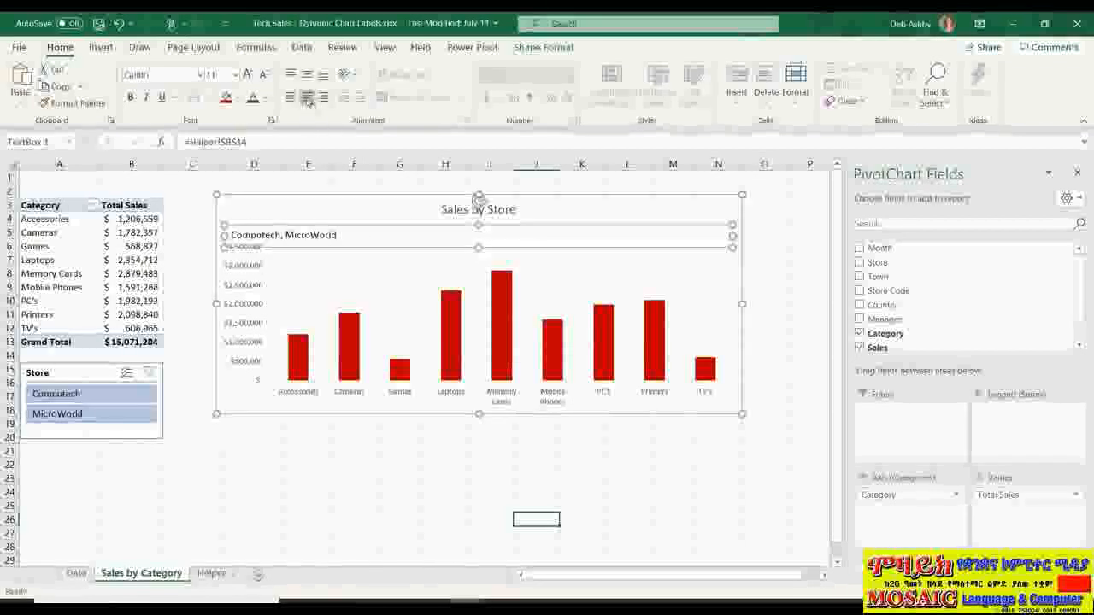
left_click(306, 97)
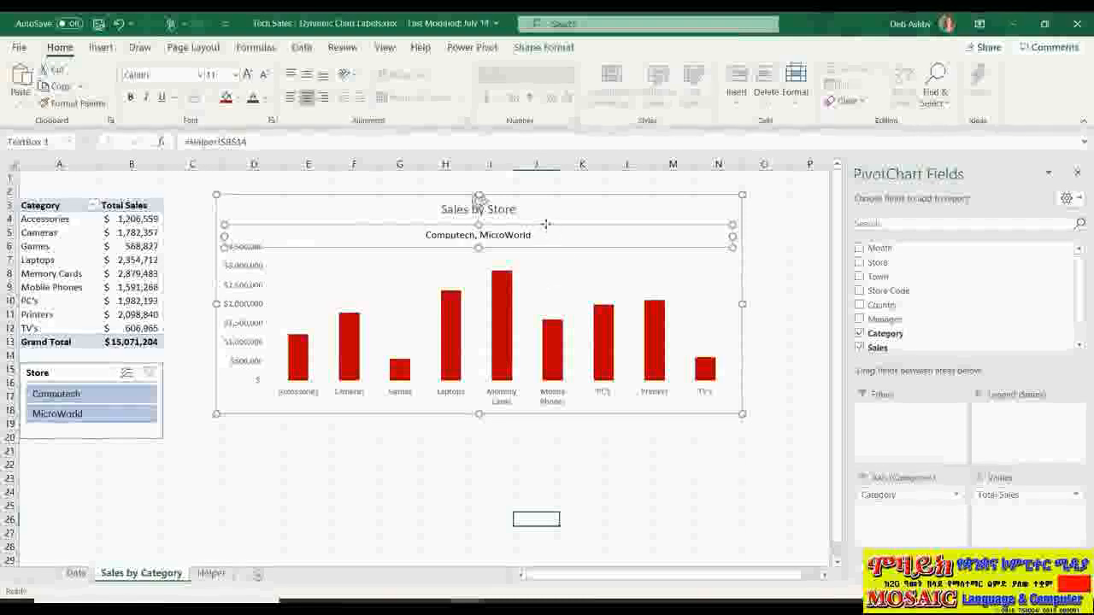
left_click_drag(545, 224, 544, 219)
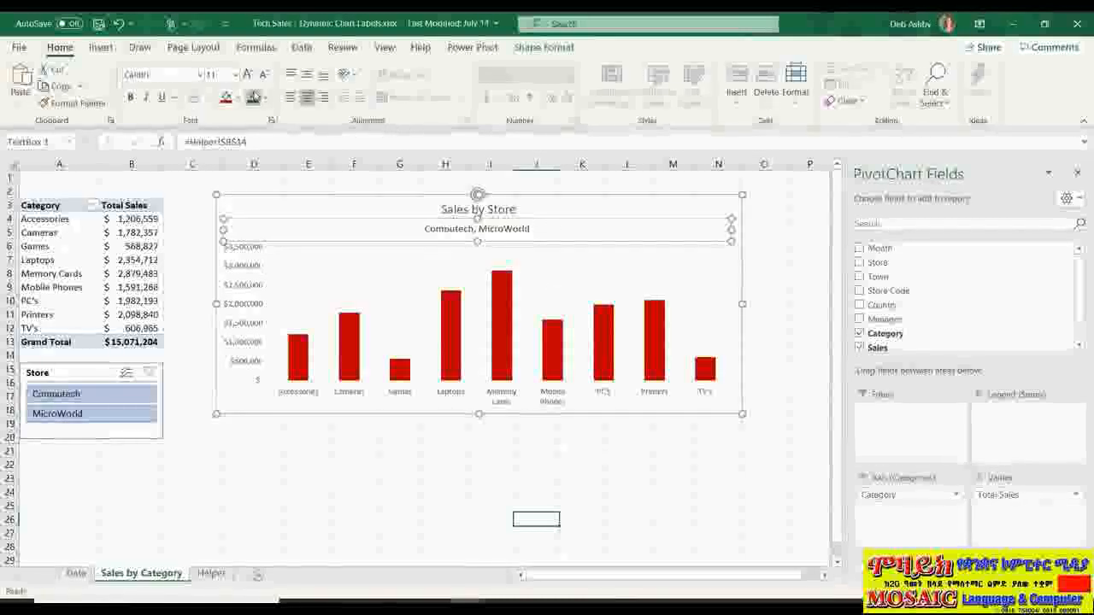
- Make the chart subtitle bold and increase its font size
left_click(130, 96)
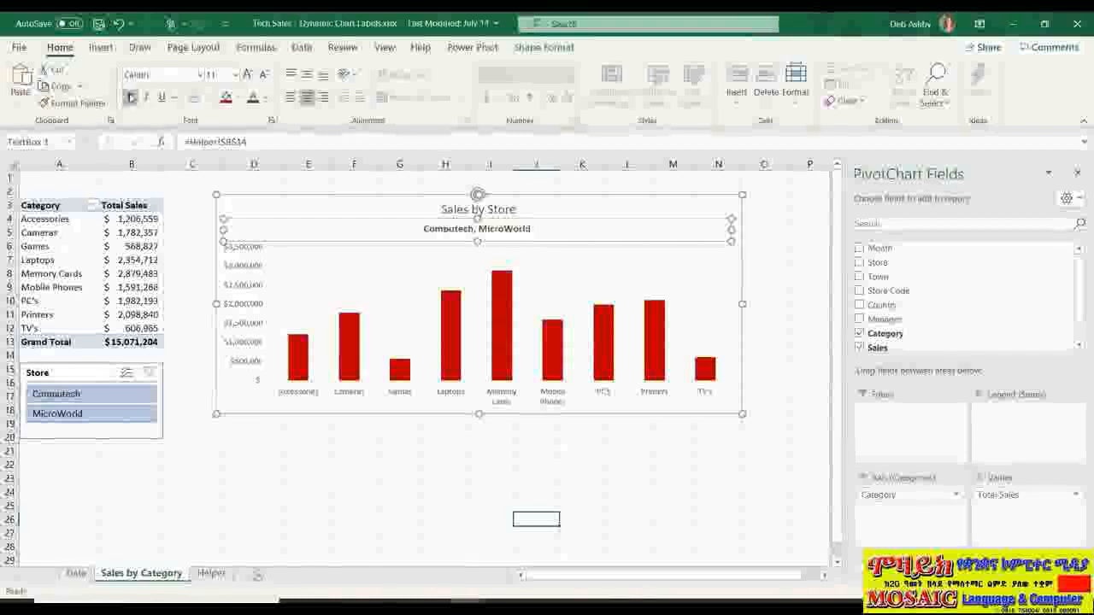
left_click(247, 75)
left_click(246, 75)
left_click(788, 329)
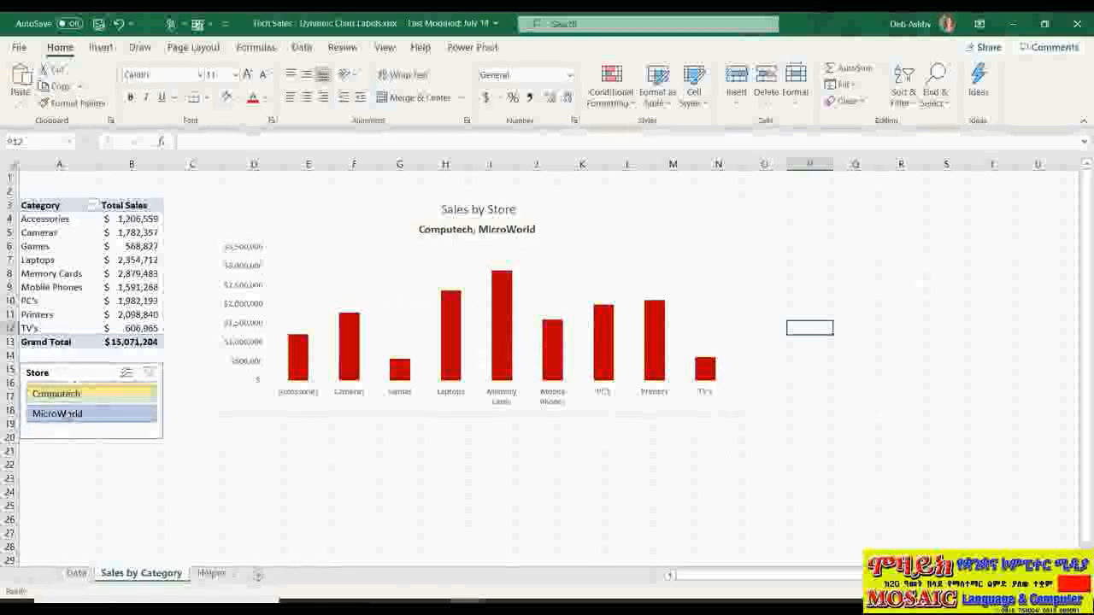
- Check the chart subtitle by filtering the Store slicer to Computech and MicroWorld in turn, then restore both stores
left_click(75, 399)
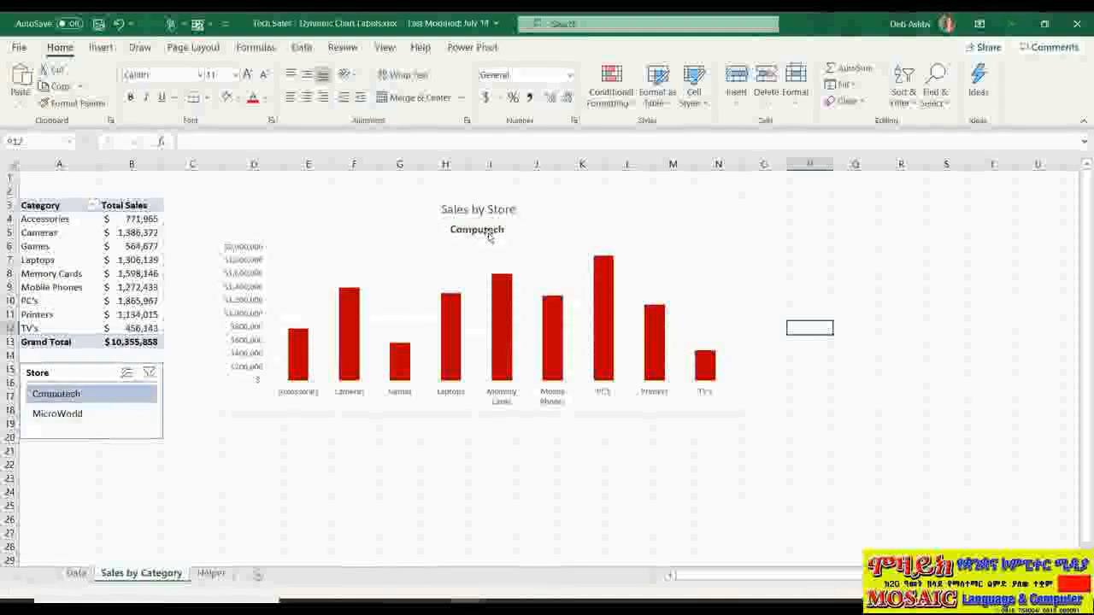
left_click(91, 415)
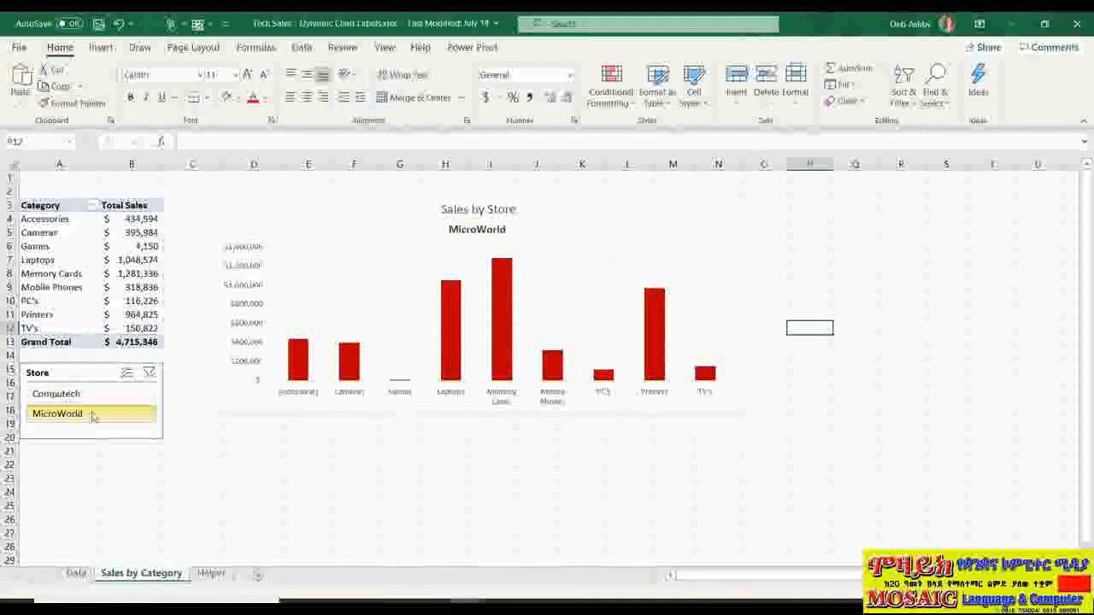
left_click(149, 373)
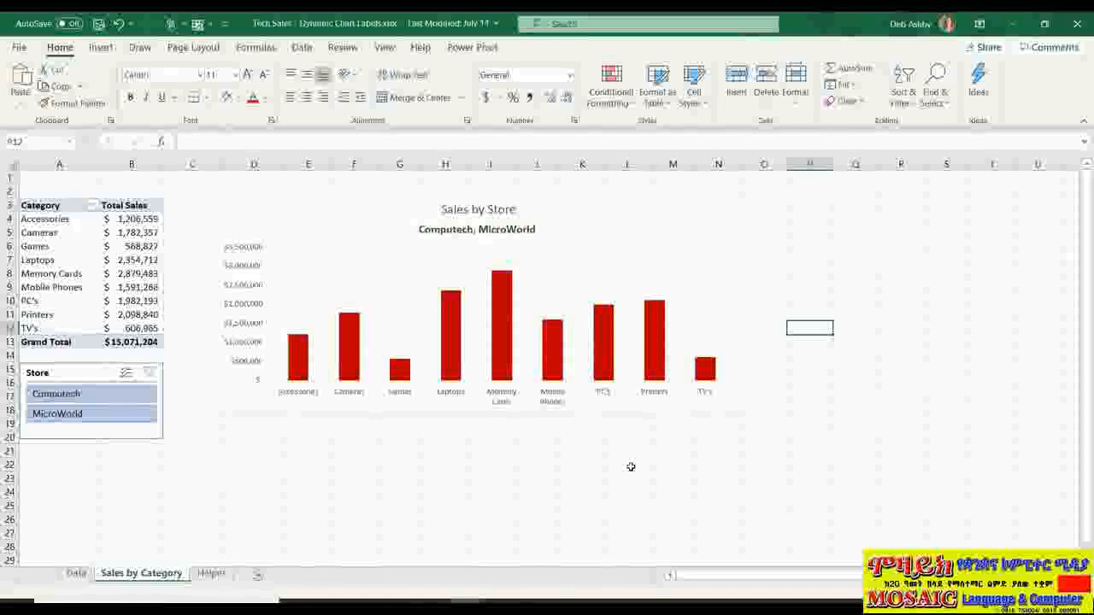
- Hide the Helper sheet and test the chart subtitle by filtering the slicer to MicroWorld and to Computech
left_click(211, 574)
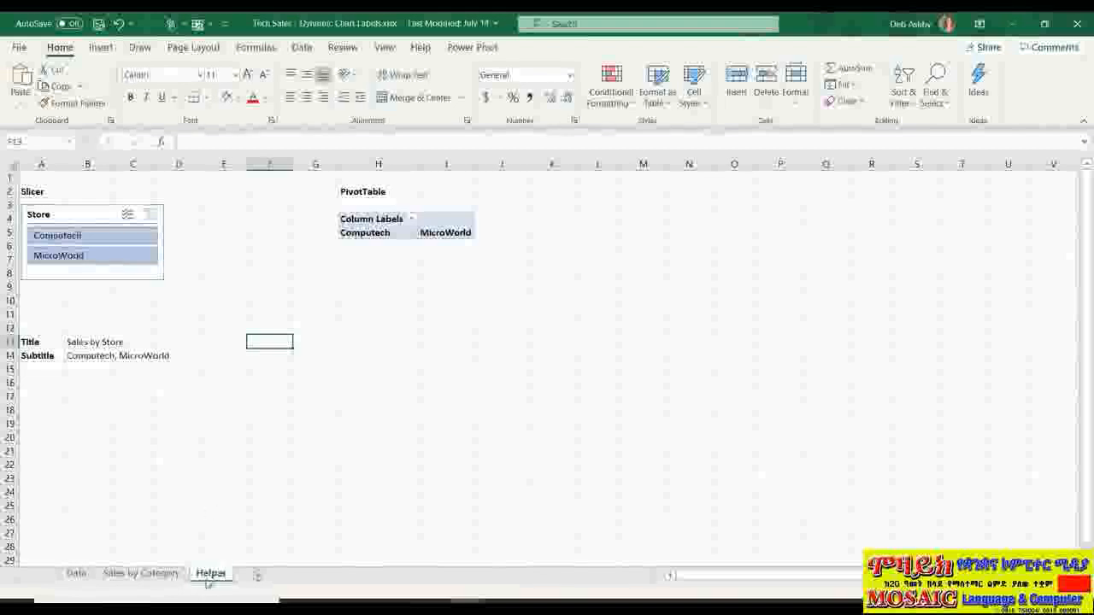
right_click(212, 573)
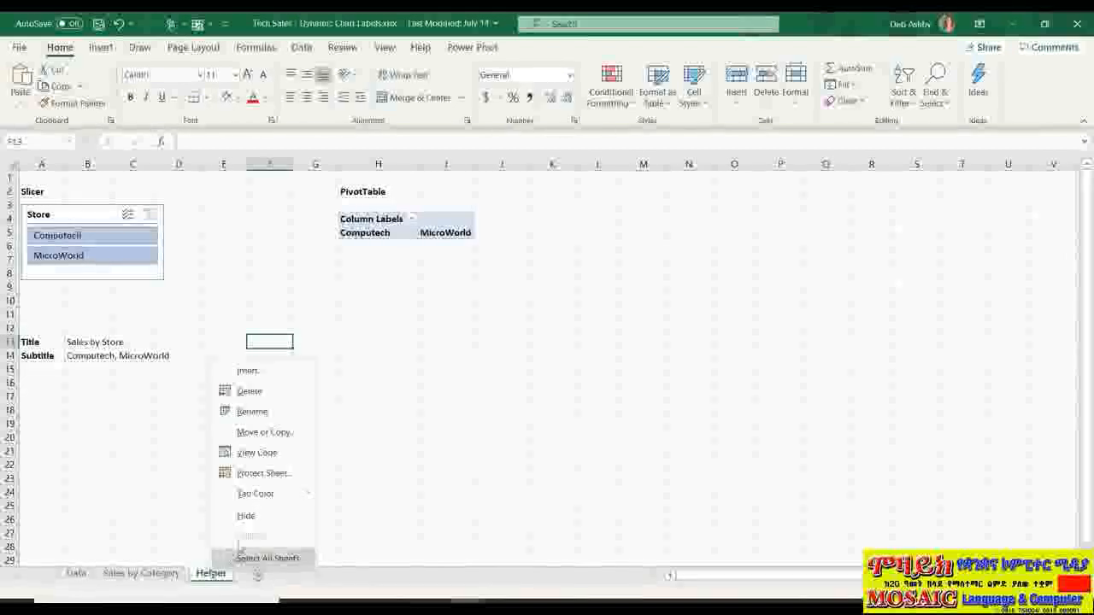
left_click(231, 520)
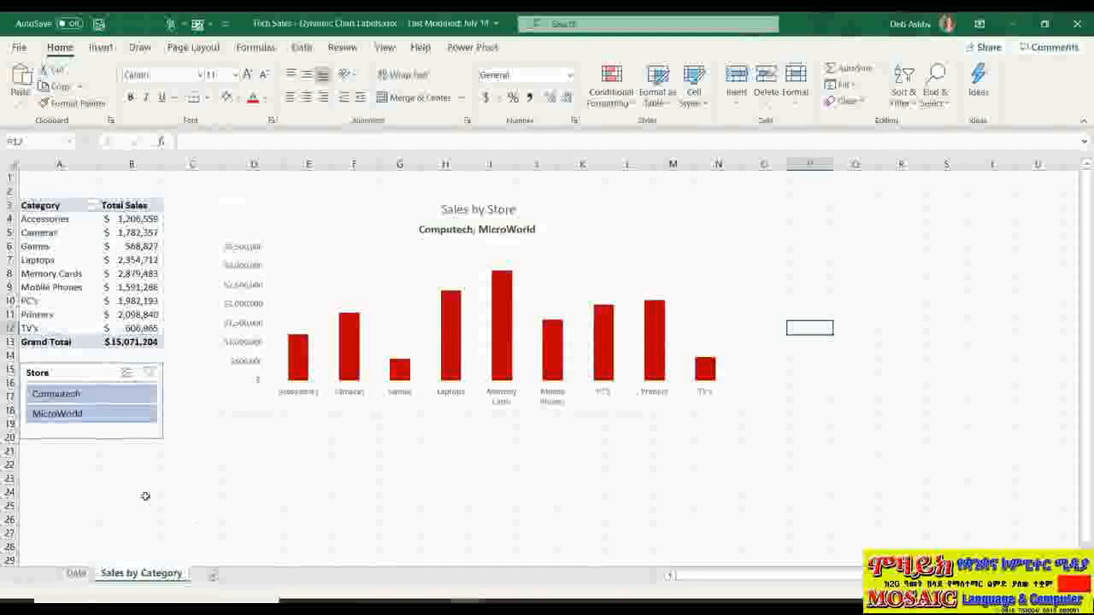
left_click(98, 415)
left_click(102, 393)
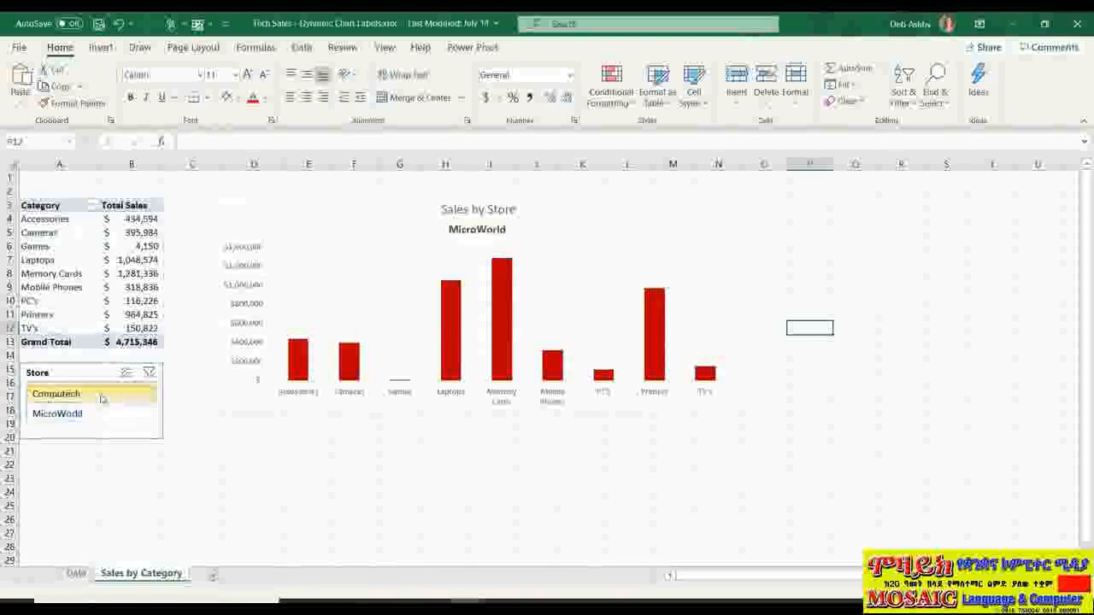